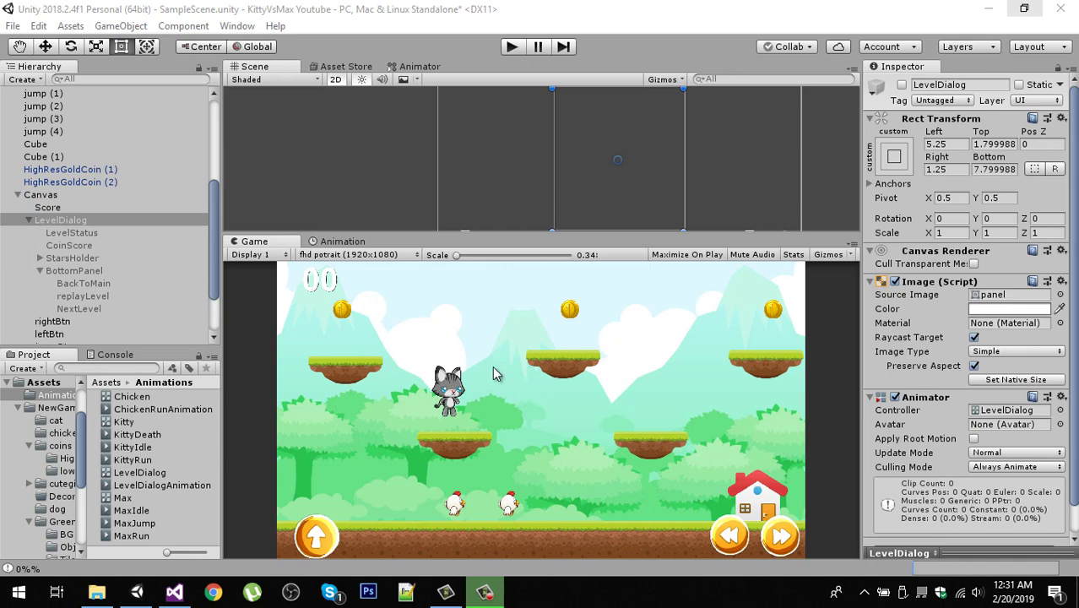
Step: Test-run the level, then bring up StarsHandler's starsAcheived method in Visual Studio
{"action": "left_click", "coordinate": [515, 48]}
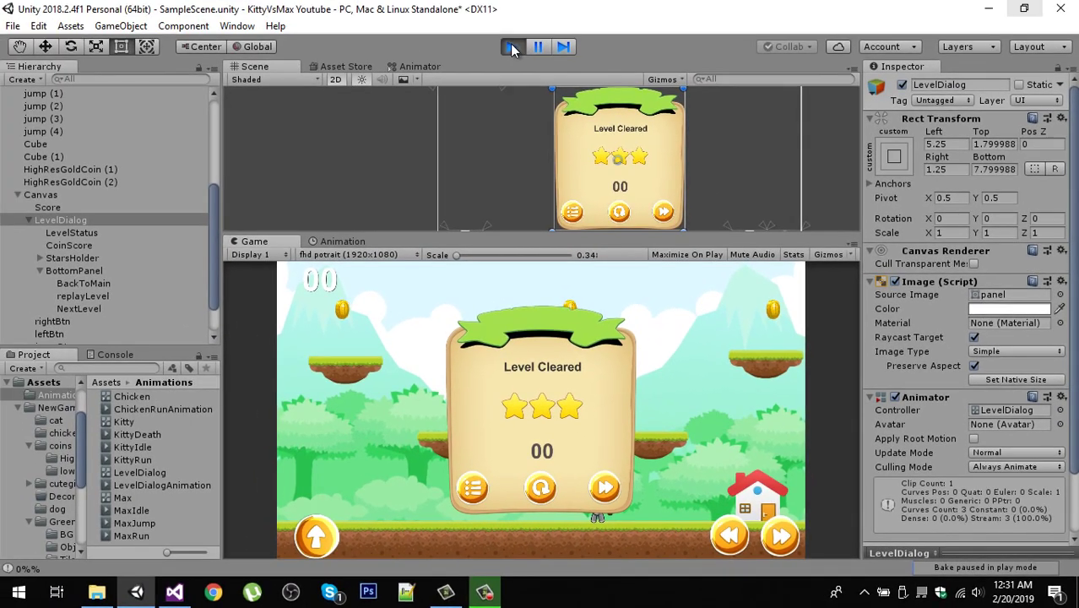
{"action": "left_click", "coordinate": [511, 48]}
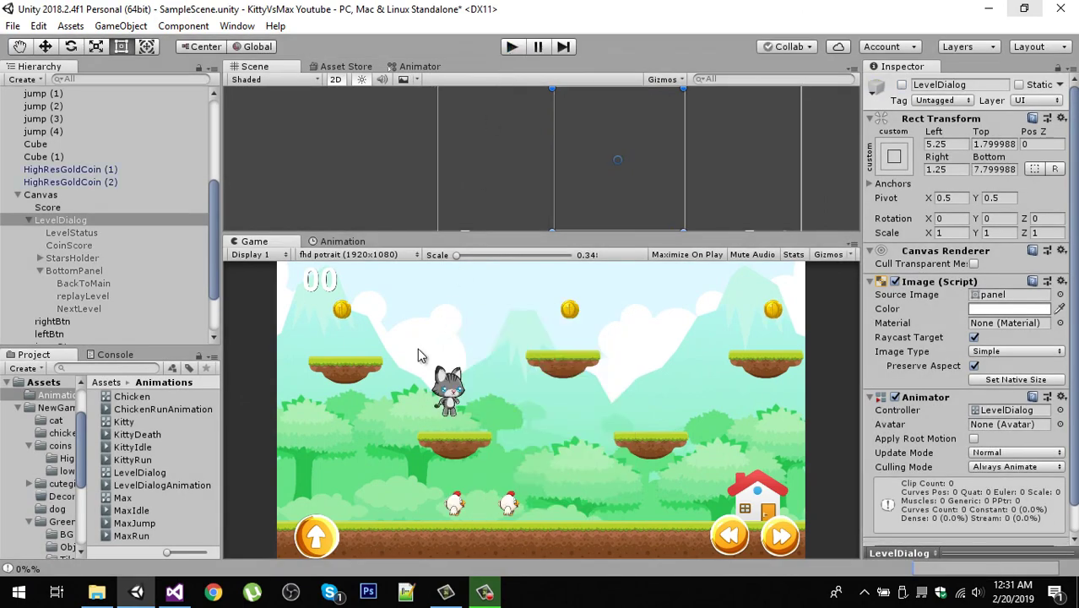
{"action": "left_click", "coordinate": [175, 593]}
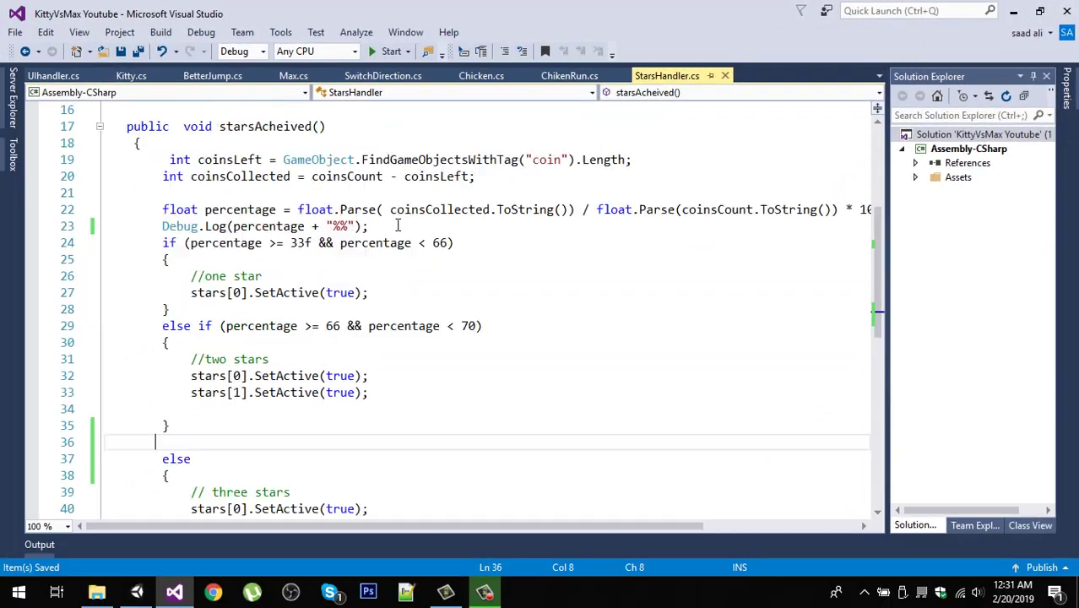
{"action": "scroll", "coordinate": [397, 225], "scroll_direction": "up", "scroll_amount": 2}
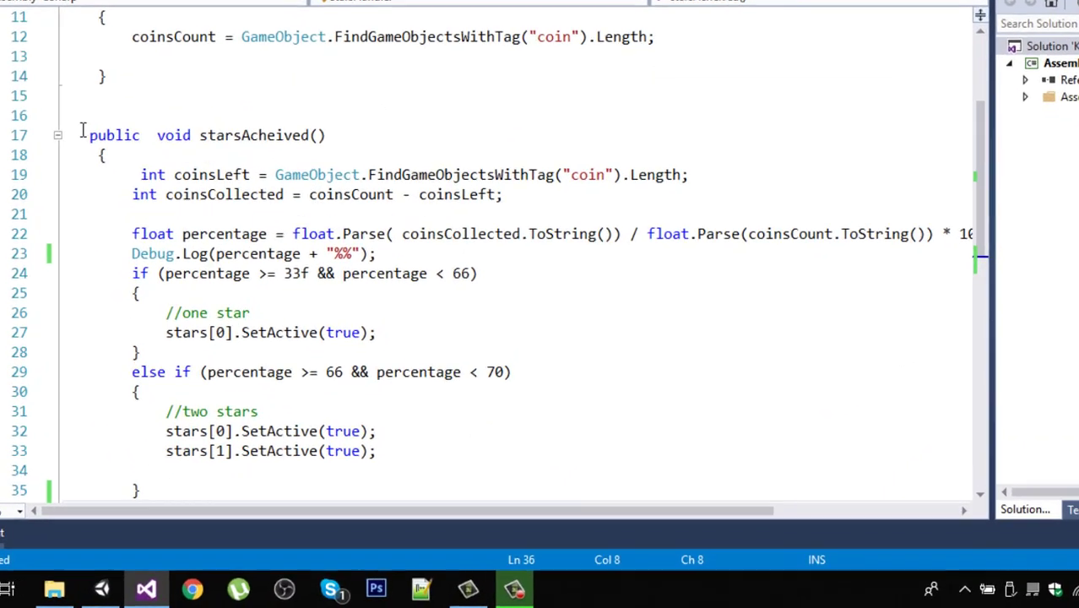
{"action": "left_click_drag", "start_coordinate": [125, 209], "coordinate": [319, 220]}
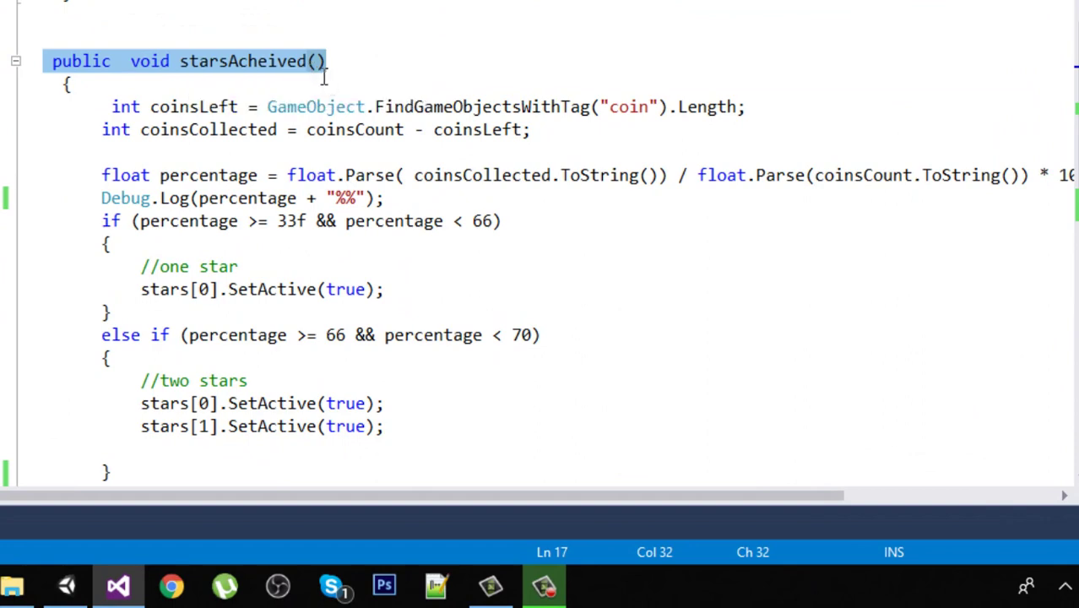
{"action": "scroll", "coordinate": [323, 77], "scroll_direction": "down", "scroll_amount": 2}
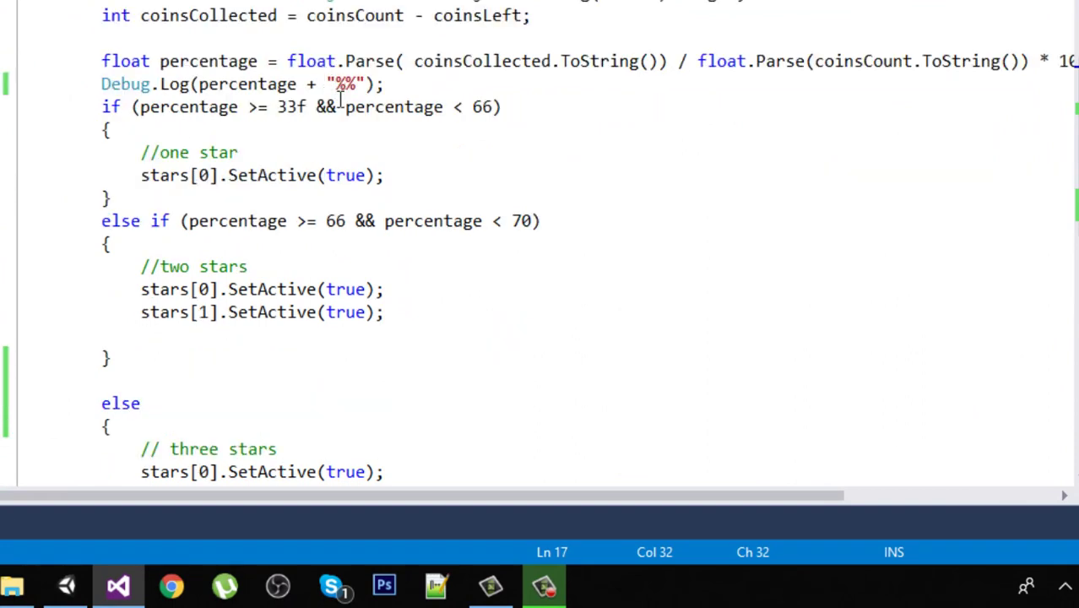
{"action": "scroll", "coordinate": [283, 114], "scroll_direction": "up", "scroll_amount": 2}
{"action": "scroll", "coordinate": [283, 114], "scroll_direction": "down", "scroll_amount": 2}
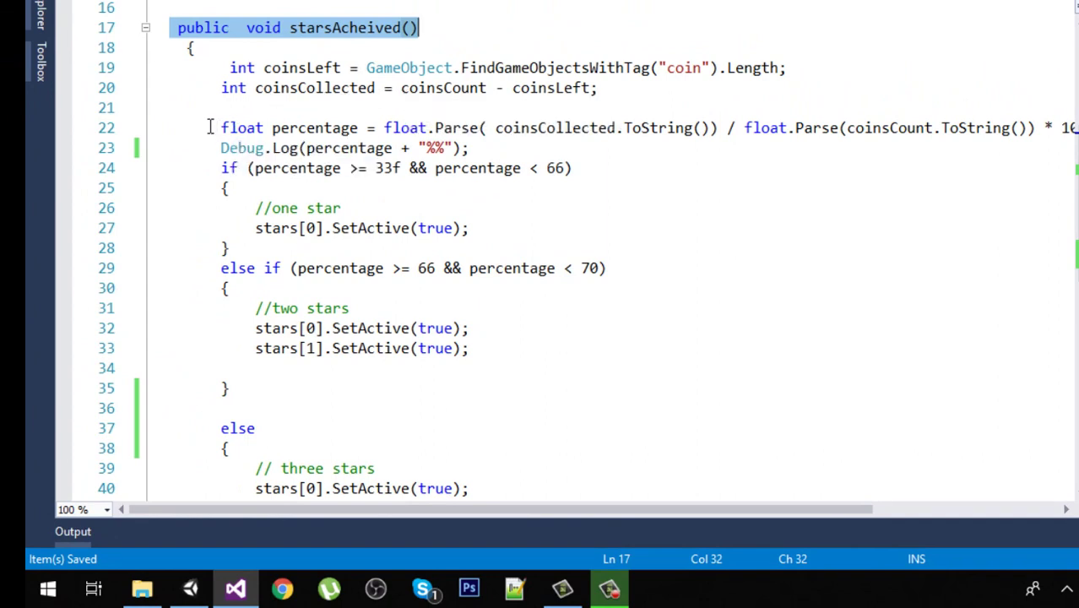
Step: Walk through how coinsLeft, coinsCollected and coinsCount produce the percentage on line 22
{"action": "left_click_drag", "start_coordinate": [212, 128], "coordinate": [1077, 128]}
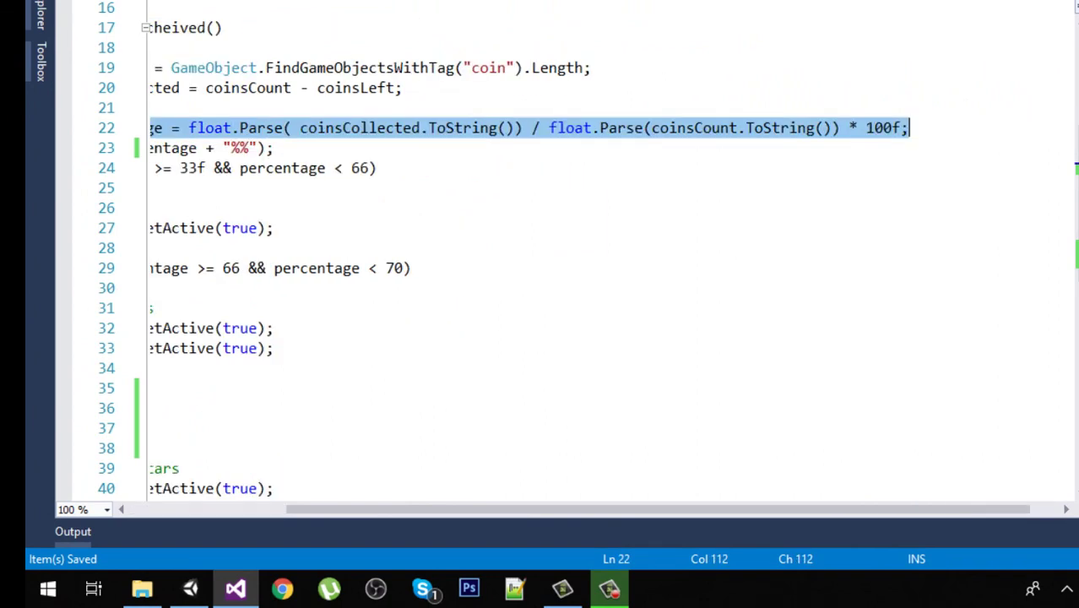
{"action": "left_click_drag", "start_coordinate": [609, 511], "coordinate": [484, 490]}
{"action": "left_click", "coordinate": [458, 88]}
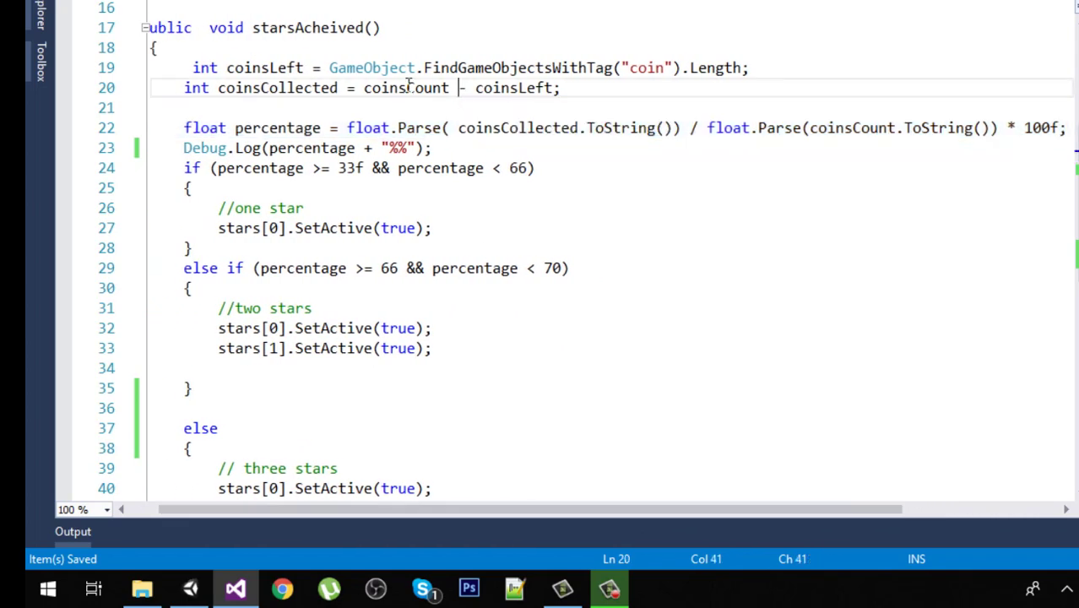
{"action": "double_click", "coordinate": [264, 71]}
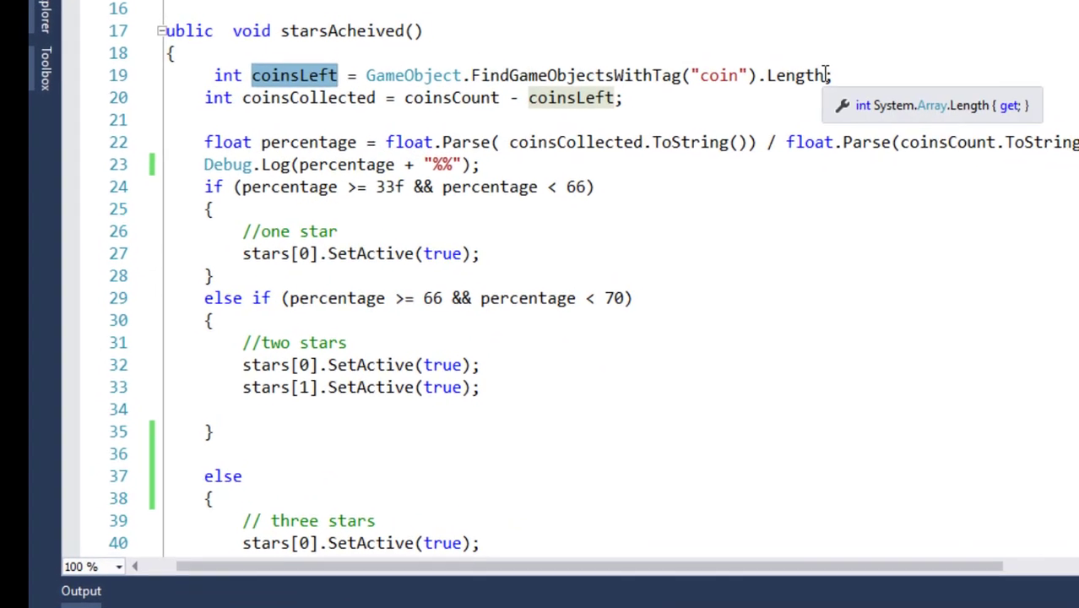
{"action": "double_click", "coordinate": [332, 104]}
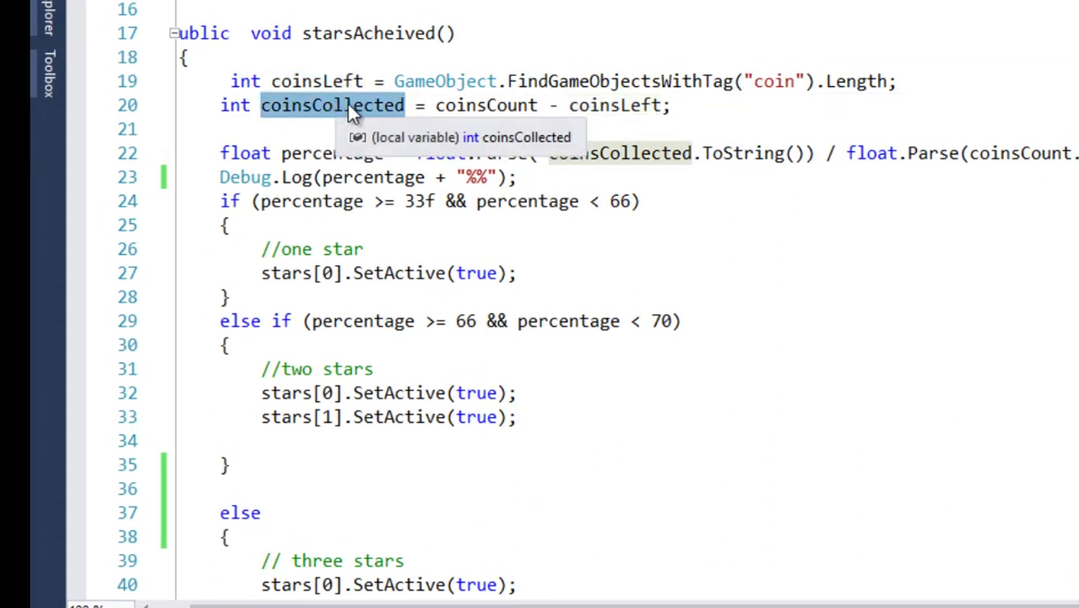
{"action": "double_click", "coordinate": [474, 108]}
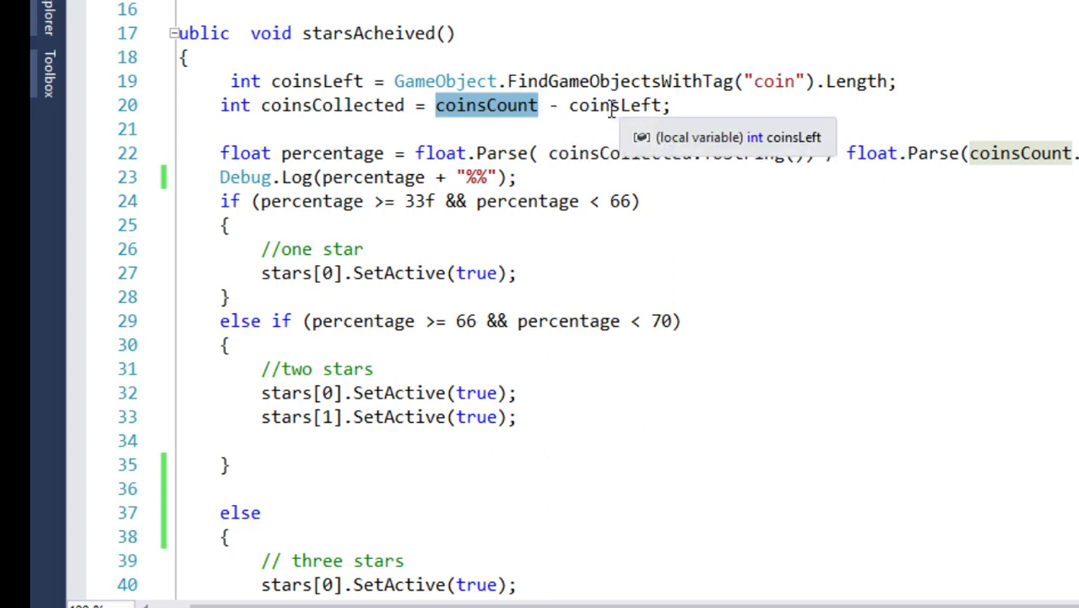
{"action": "left_click", "coordinate": [344, 106]}
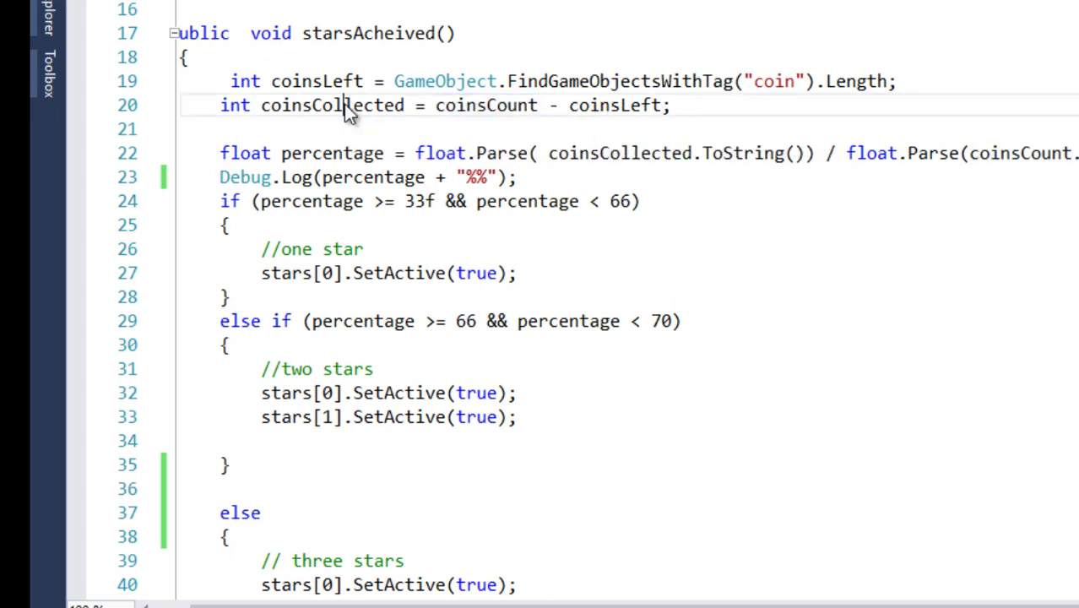
{"action": "double_click", "coordinate": [344, 105]}
{"action": "double_click", "coordinate": [332, 153]}
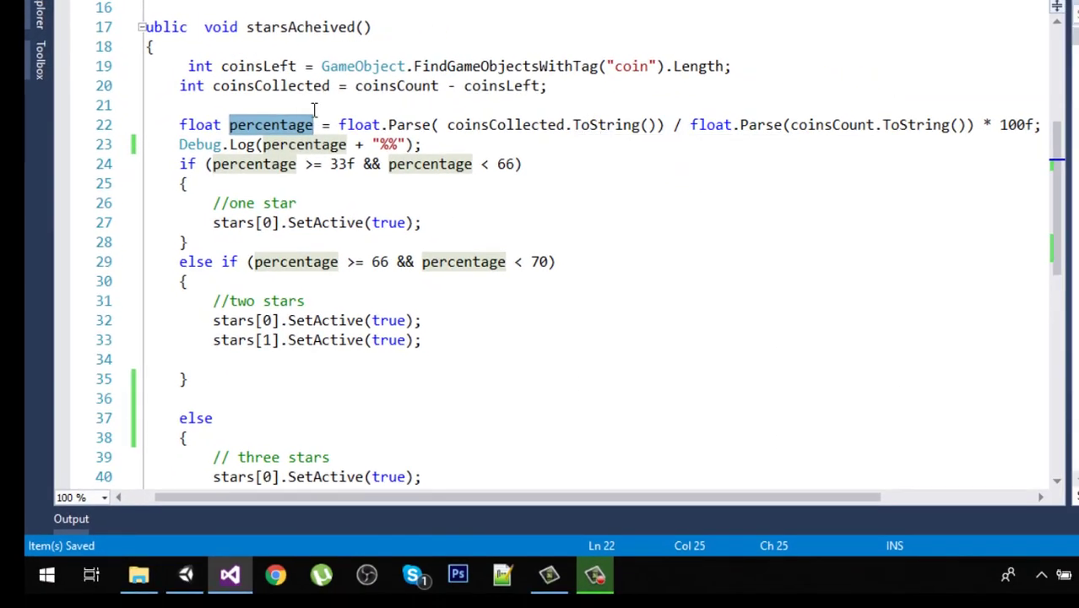
{"action": "left_click", "coordinate": [295, 125]}
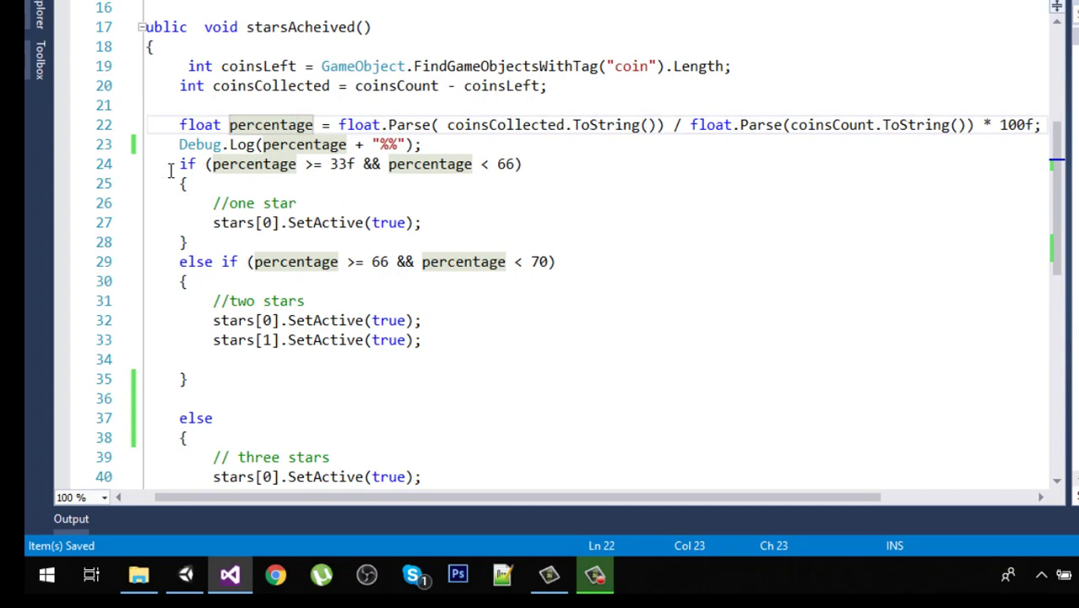
Step: Examine the star-rating if/else chain to find where the two-star branch ends
{"action": "left_click_drag", "start_coordinate": [170, 165], "coordinate": [319, 456]}
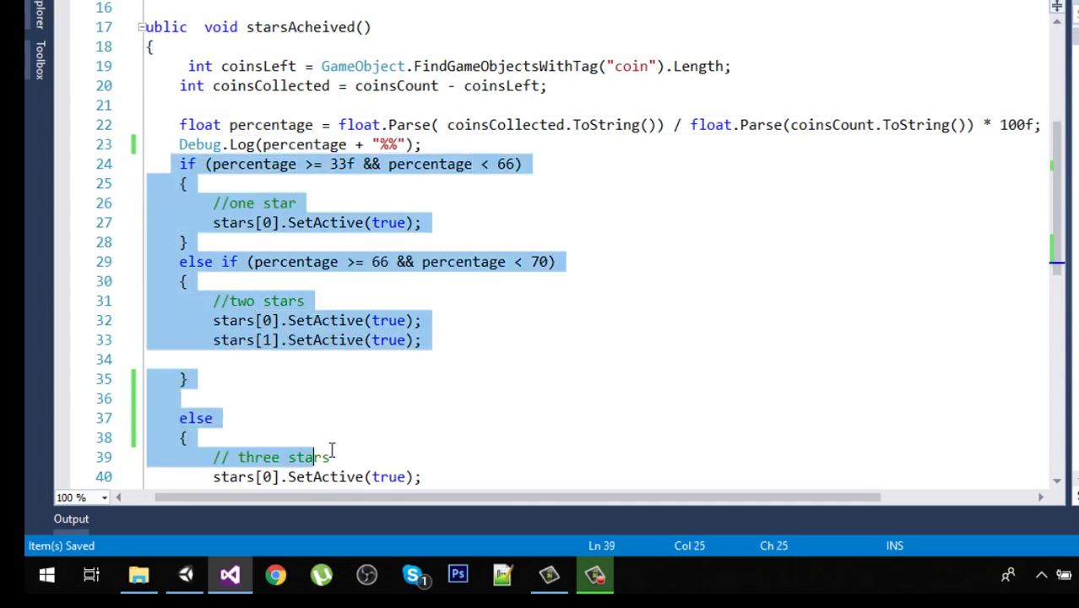
{"action": "scroll", "coordinate": [338, 448], "scroll_direction": "down", "scroll_amount": 2}
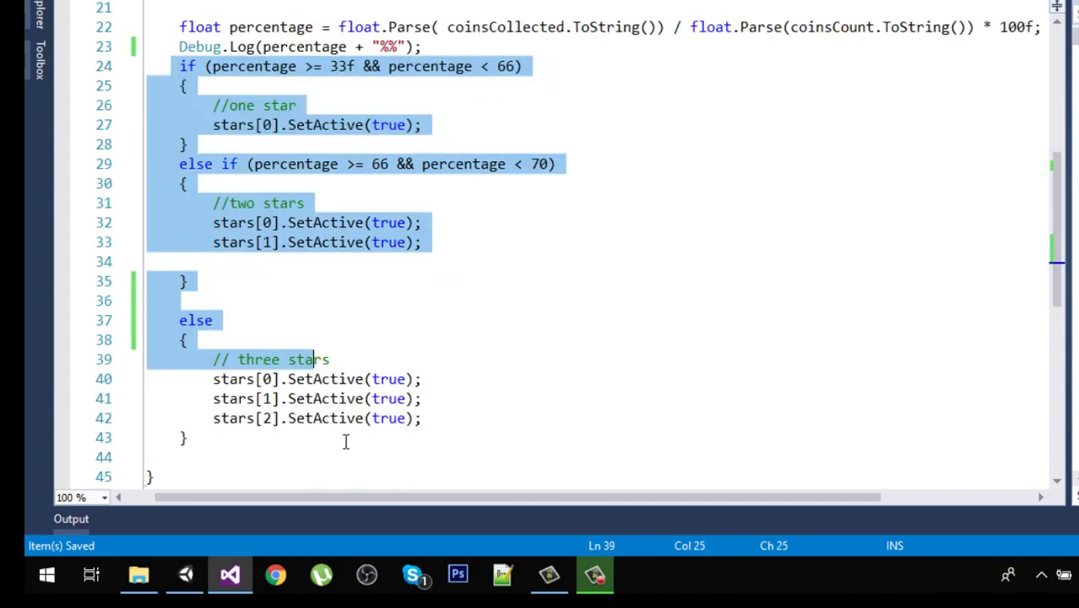
{"action": "left_click", "coordinate": [295, 85]}
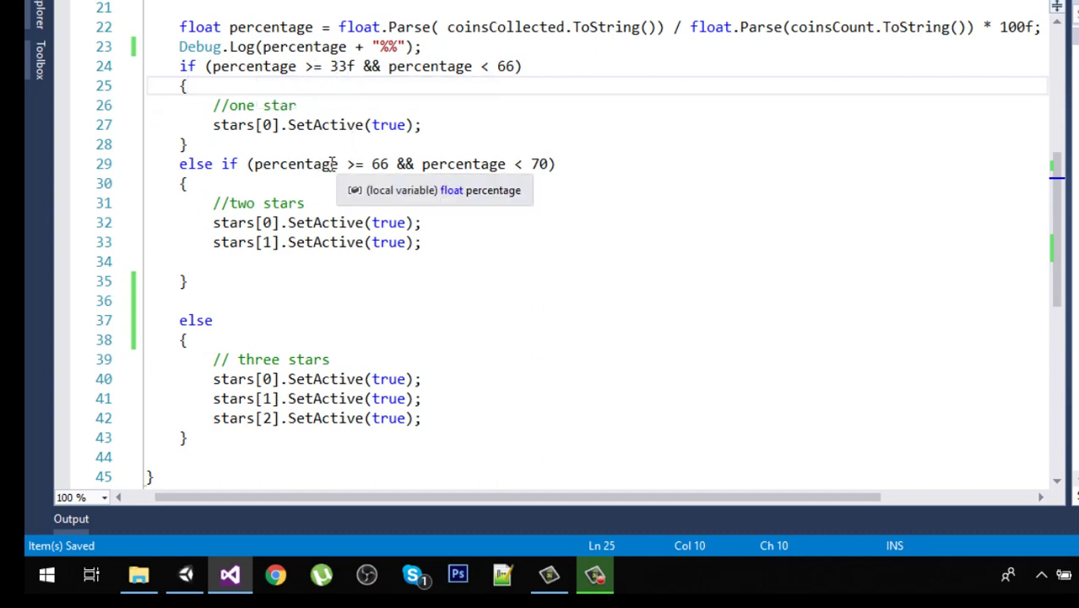
{"action": "left_click_drag", "start_coordinate": [334, 164], "coordinate": [372, 165]}
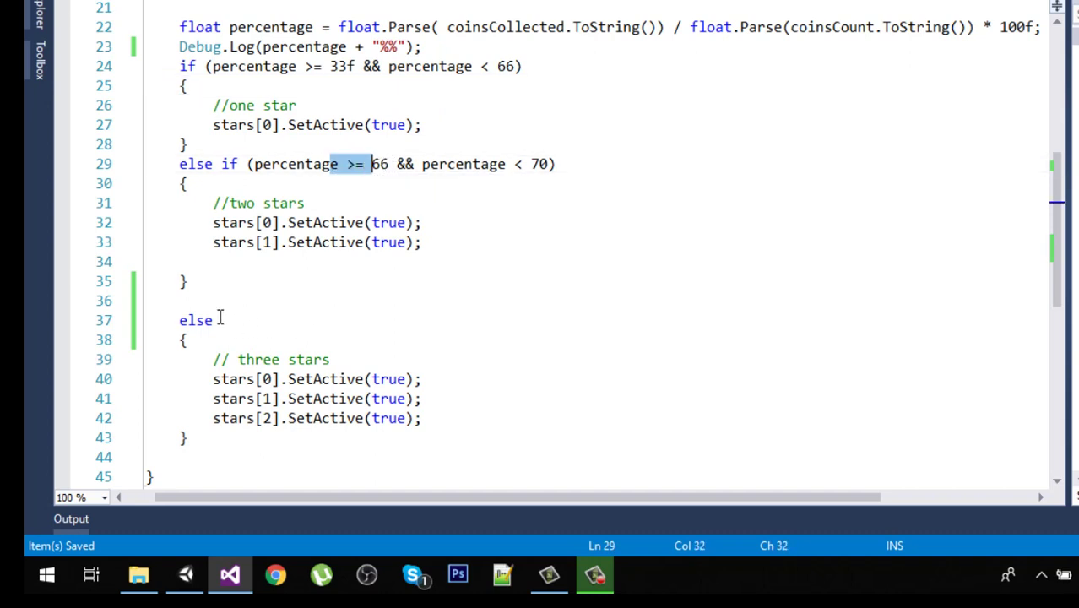
{"action": "left_click_drag", "start_coordinate": [175, 317], "coordinate": [238, 399]}
{"action": "left_click", "coordinate": [295, 272]}
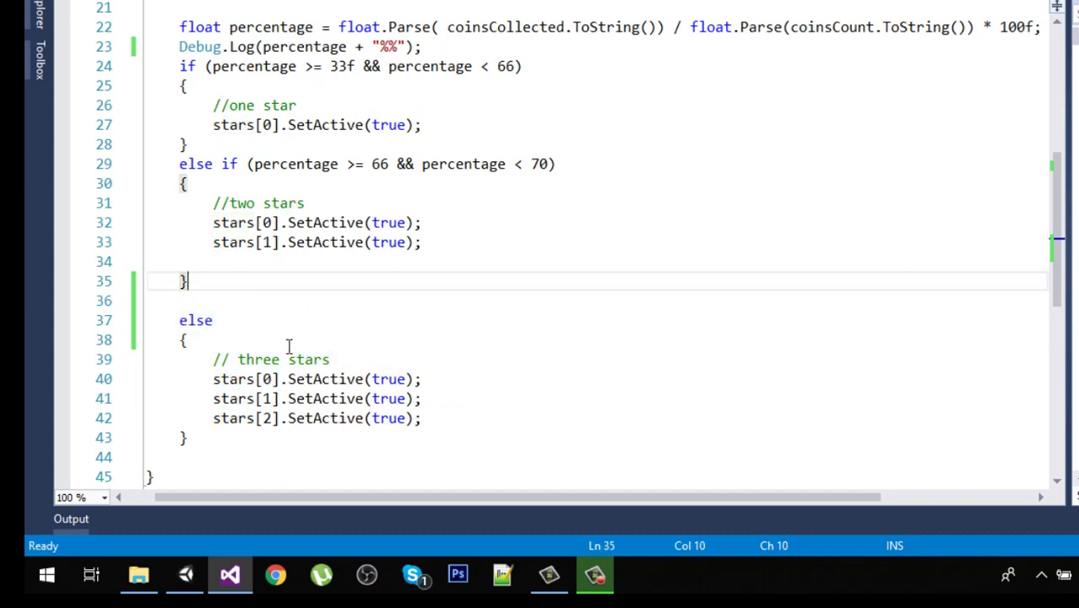
{"action": "left_click", "coordinate": [306, 314]}
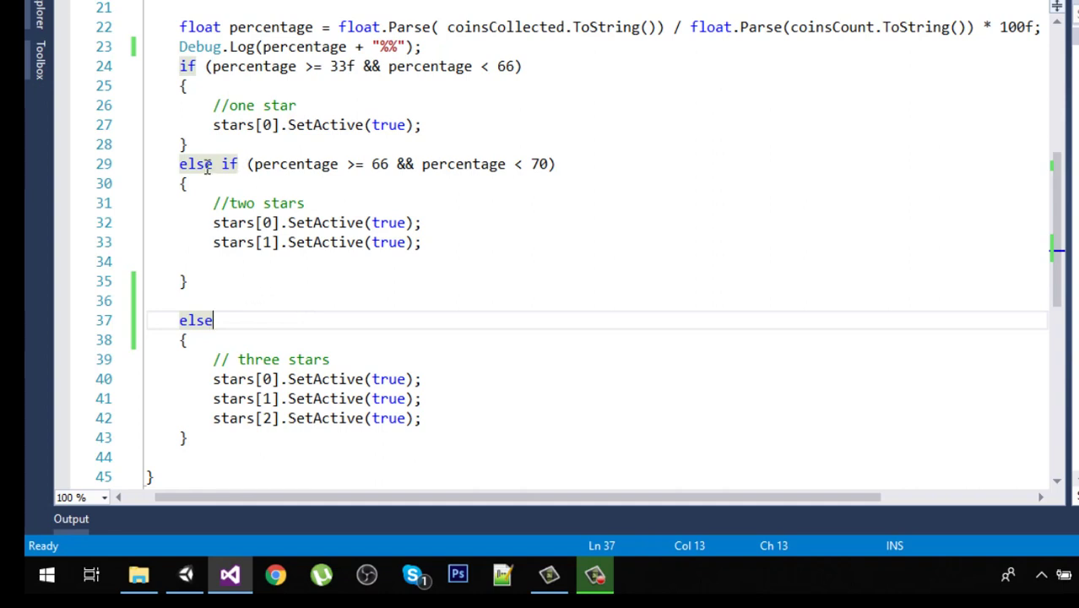
{"action": "left_click", "coordinate": [209, 293]}
Step: Insert an empty else if (percentage < 30) block after the two-star branch, then return to Unity
{"action": "left_click", "coordinate": [222, 286]}
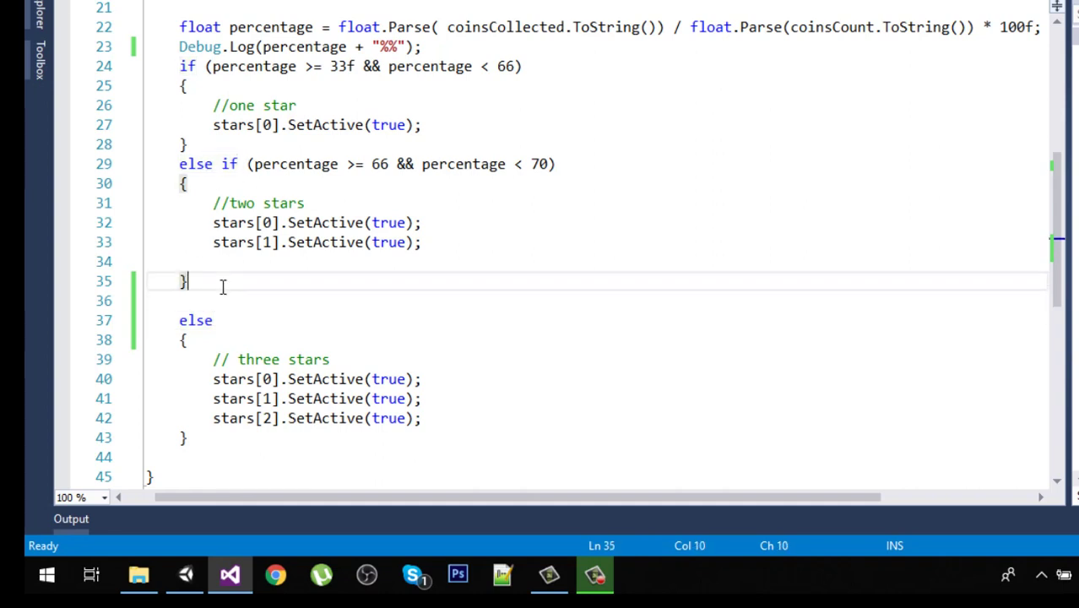
{"action": "type", "text": "else if (percentage < 30) {  }"}
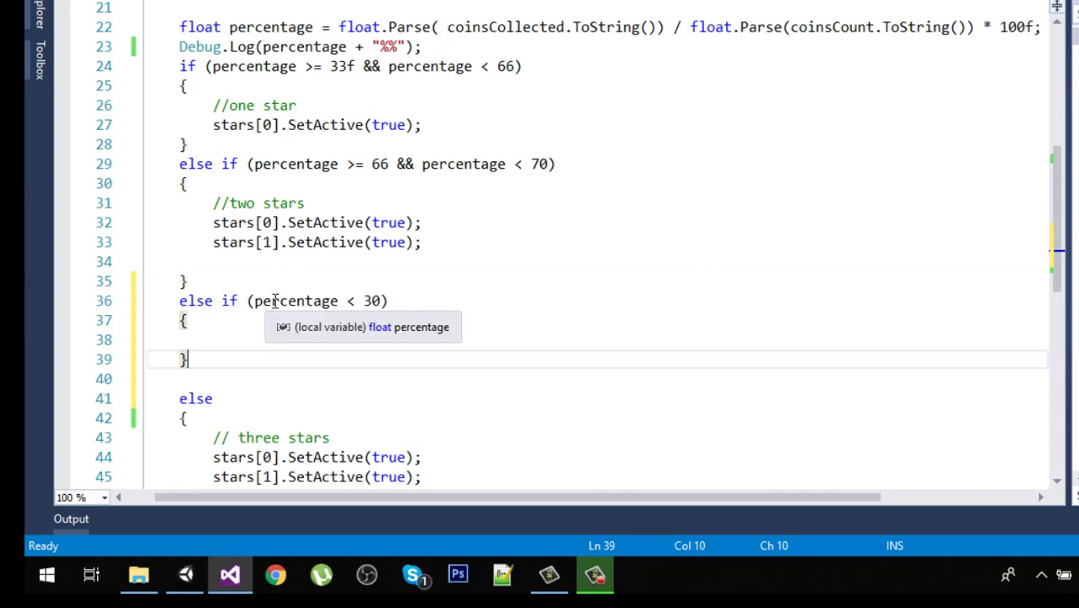
{"action": "double_click", "coordinate": [304, 303]}
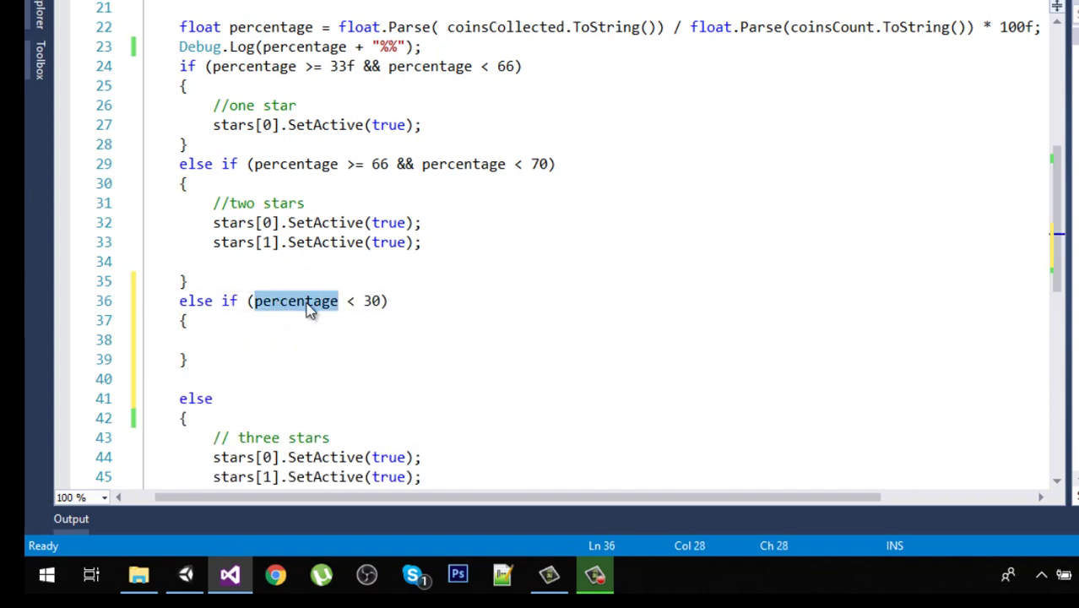
{"action": "left_click", "coordinate": [218, 341]}
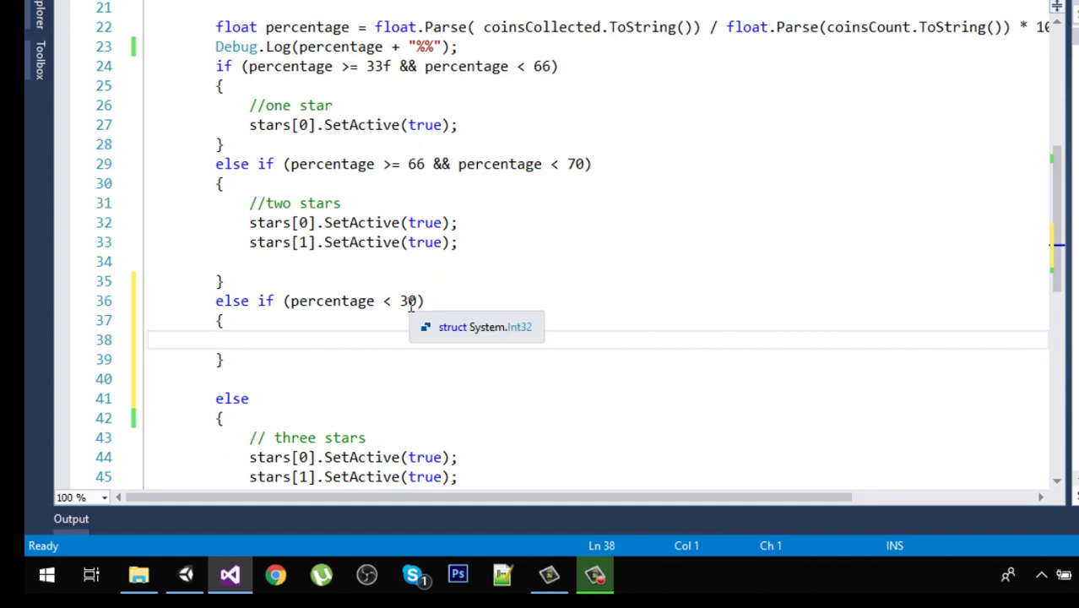
{"action": "left_click", "coordinate": [415, 338], "text": "shift"}
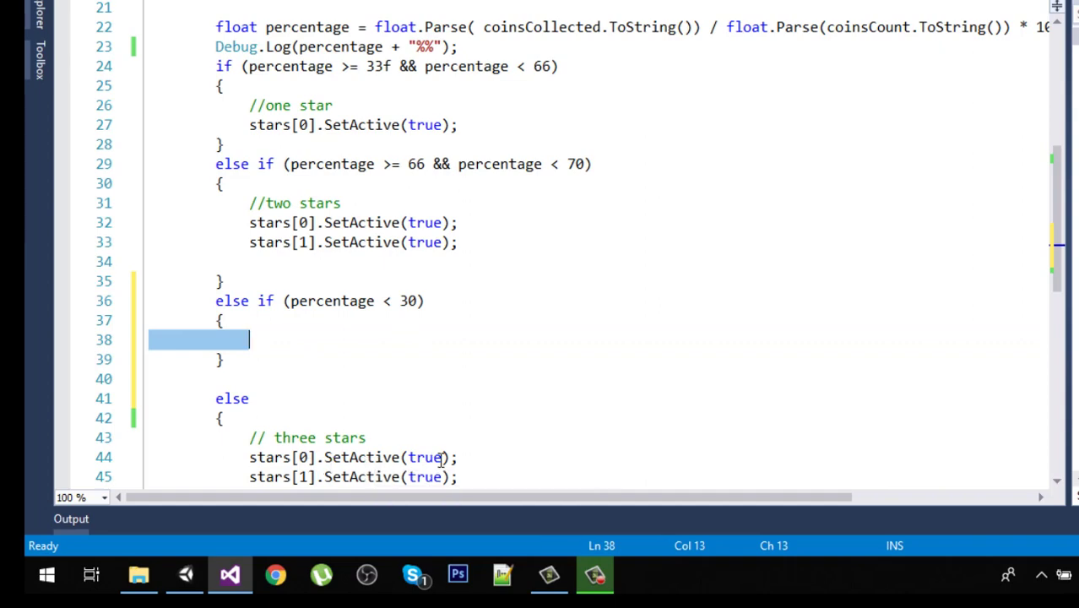
{"action": "scroll", "coordinate": [441, 458], "scroll_direction": "down", "scroll_amount": 3}
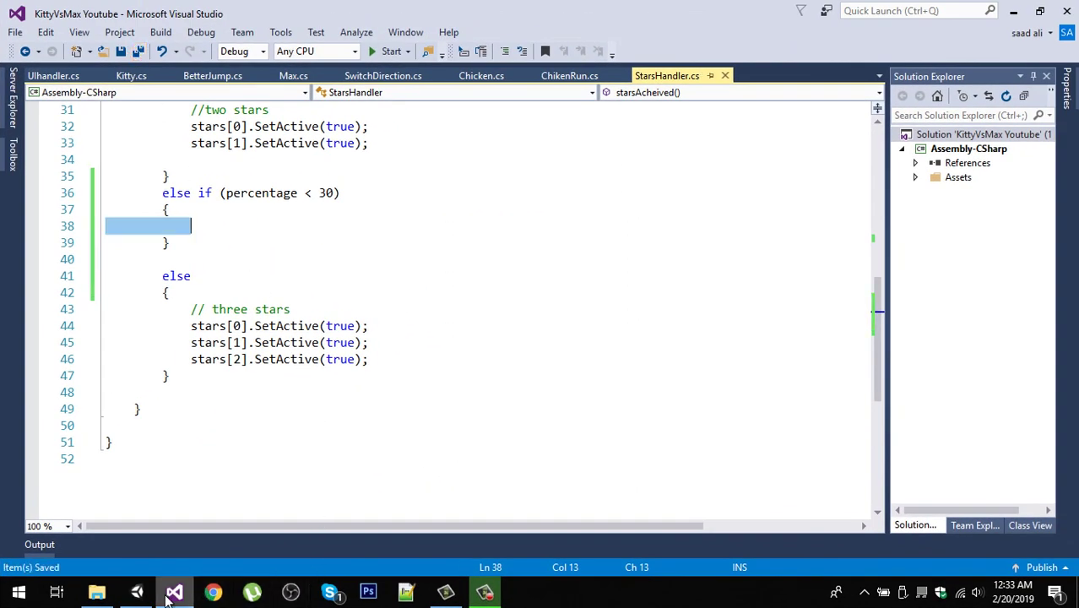
{"action": "left_click", "coordinate": [136, 591]}
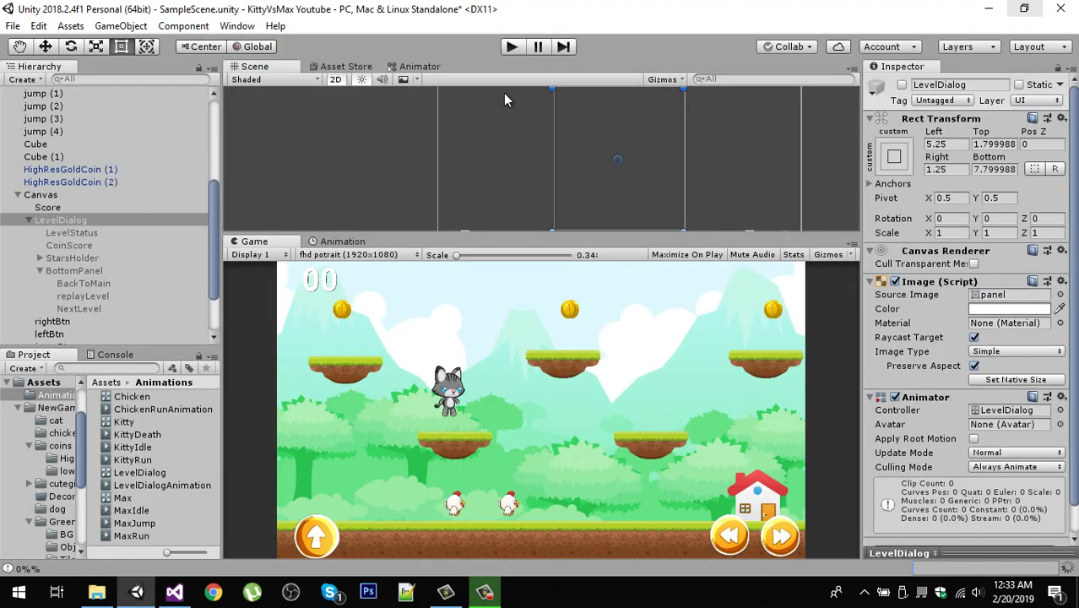
Step: Run the game, read the 0% logged in the Console, and review the Debug.Log percentage line
{"action": "left_click", "coordinate": [511, 48]}
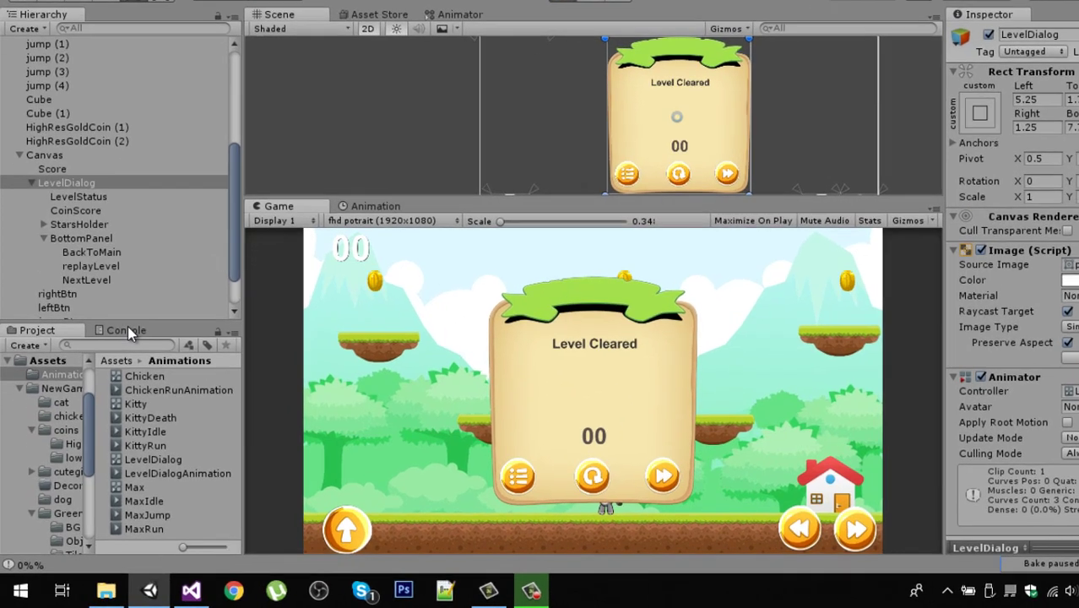
{"action": "left_click", "coordinate": [115, 355]}
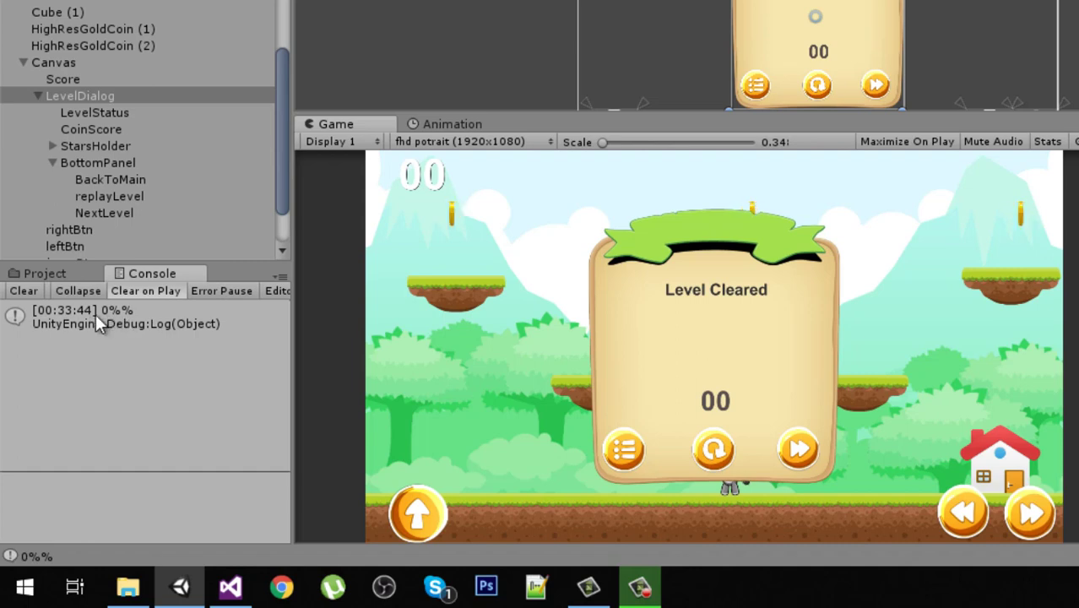
{"action": "left_click", "coordinate": [230, 587]}
{"action": "scroll", "coordinate": [457, 185], "scroll_direction": "up", "scroll_amount": 7}
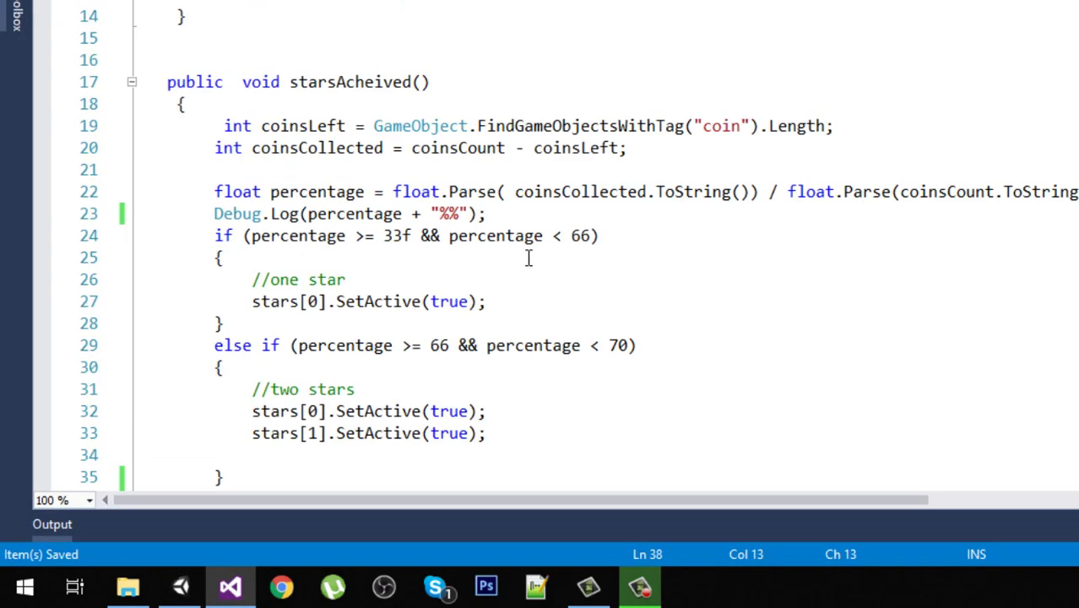
{"action": "left_click_drag", "start_coordinate": [209, 218], "coordinate": [503, 219]}
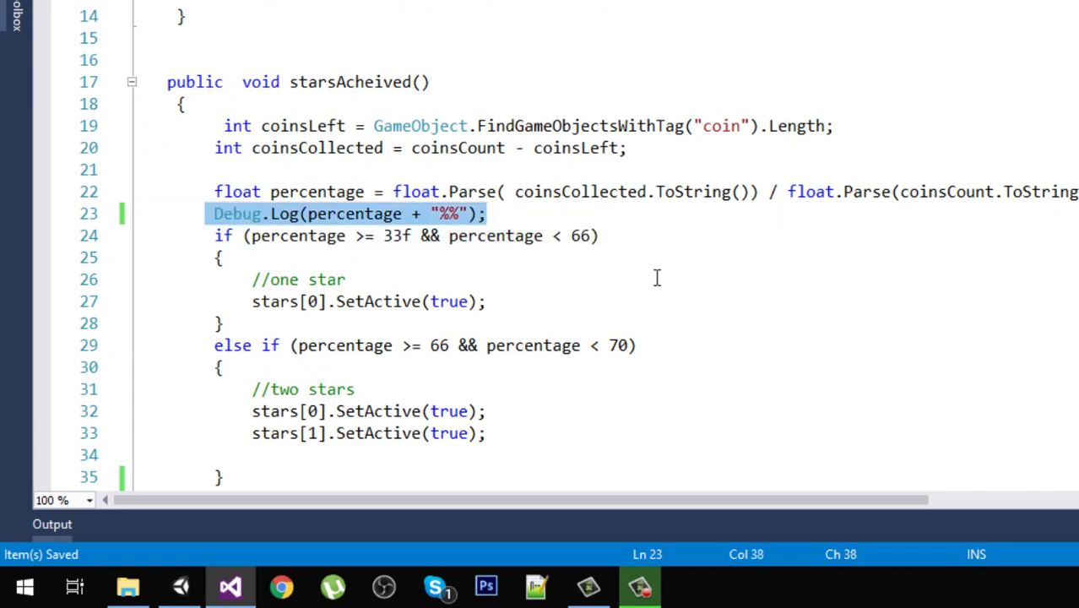
{"action": "left_click", "coordinate": [241, 588]}
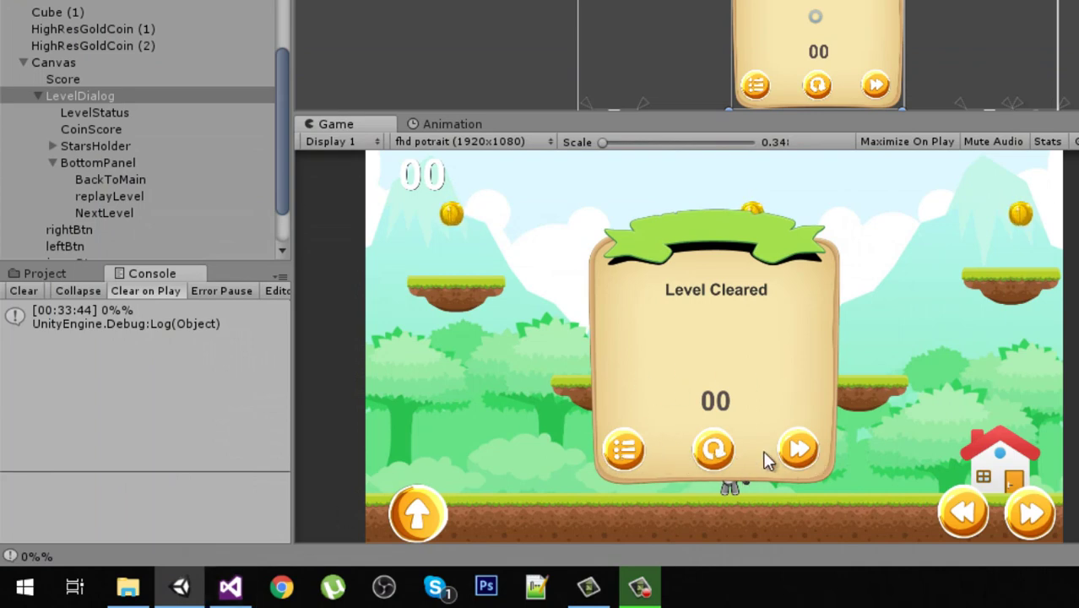
{"action": "left_click_drag", "start_coordinate": [796, 115], "coordinate": [742, 268]}
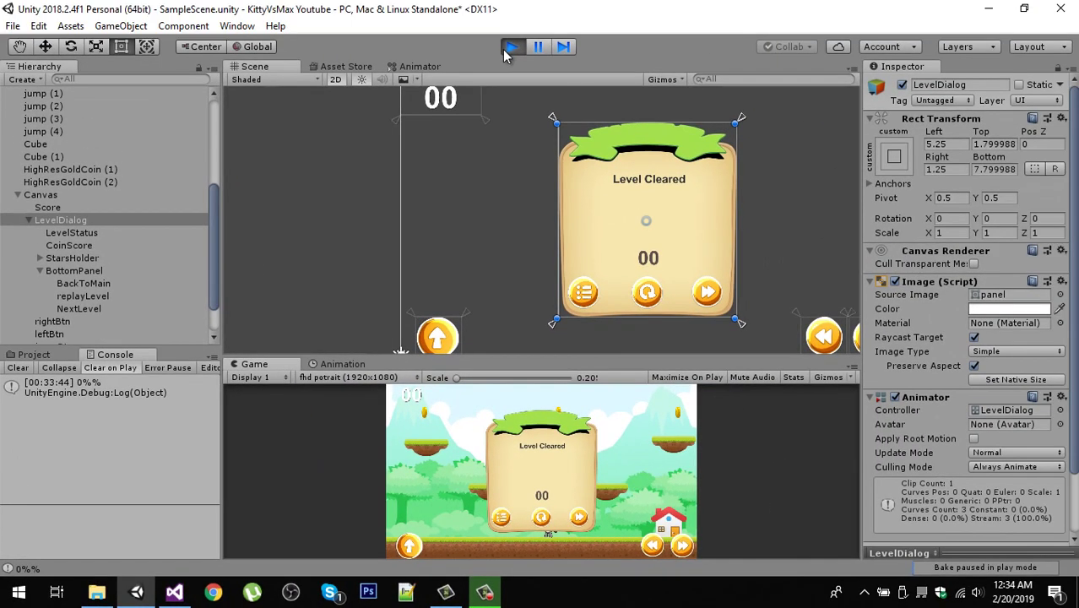
Step: Stop the game, activate LevelDialog, and select its BottomPanel in the Hierarchy
{"action": "key", "text": "ctrl+p"}
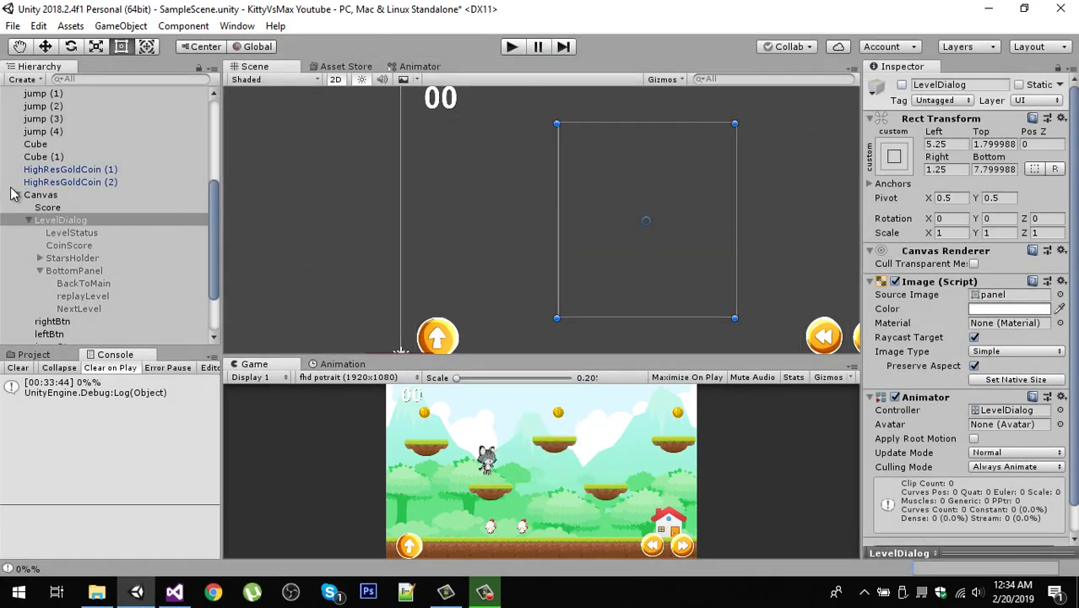
{"action": "left_click", "coordinate": [902, 85]}
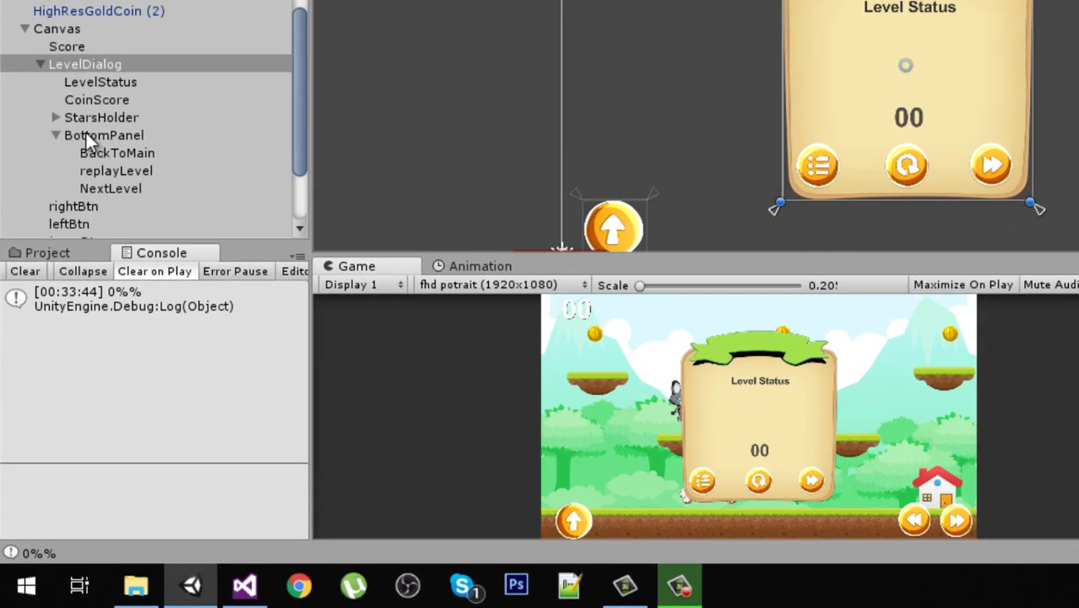
{"action": "left_click", "coordinate": [87, 134]}
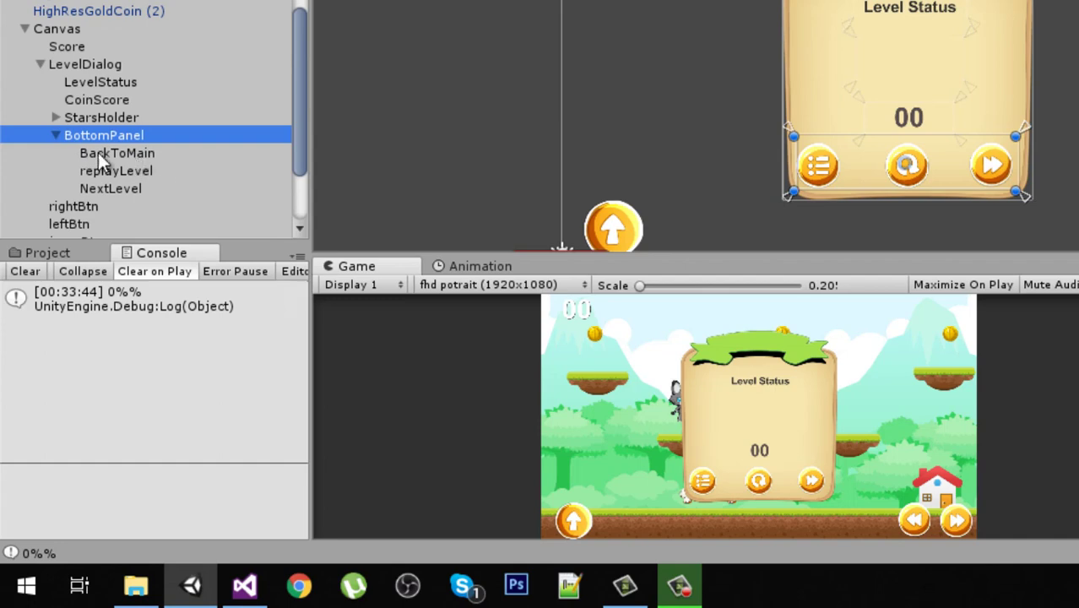
{"action": "left_click", "coordinate": [55, 134]}
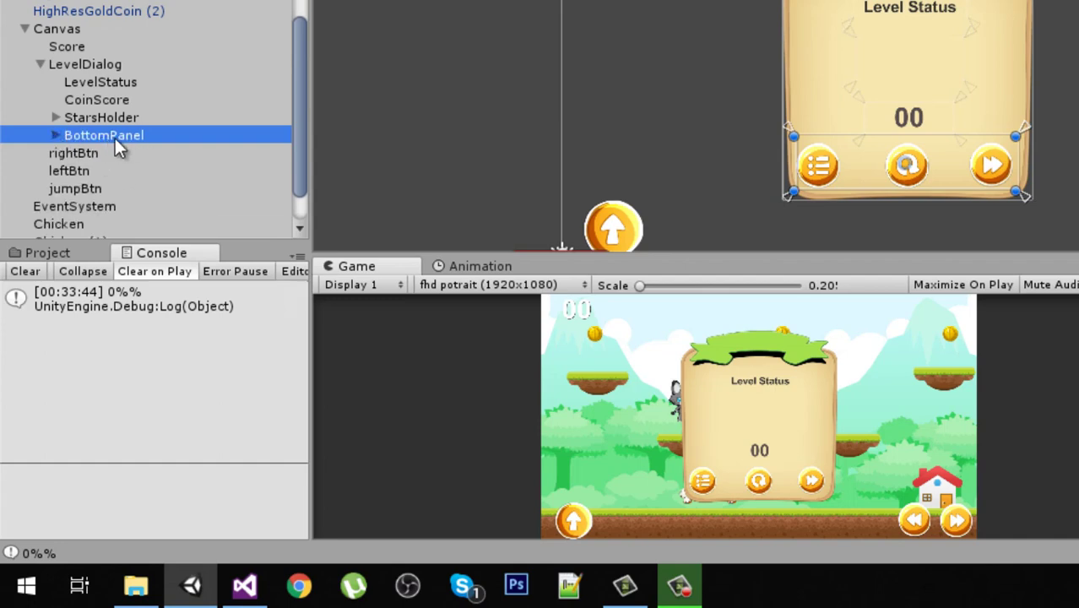
Step: Open the Canvas creation menu twice and dismiss it without adding anything
{"action": "right_click", "coordinate": [73, 29]}
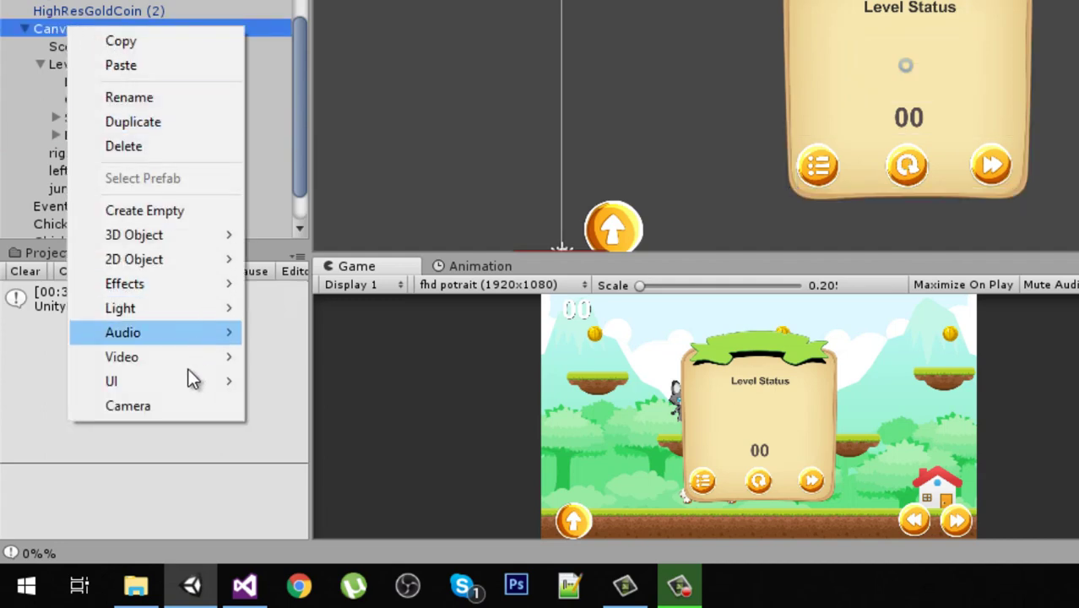
{"action": "mouse_move", "coordinate": [187, 382]}
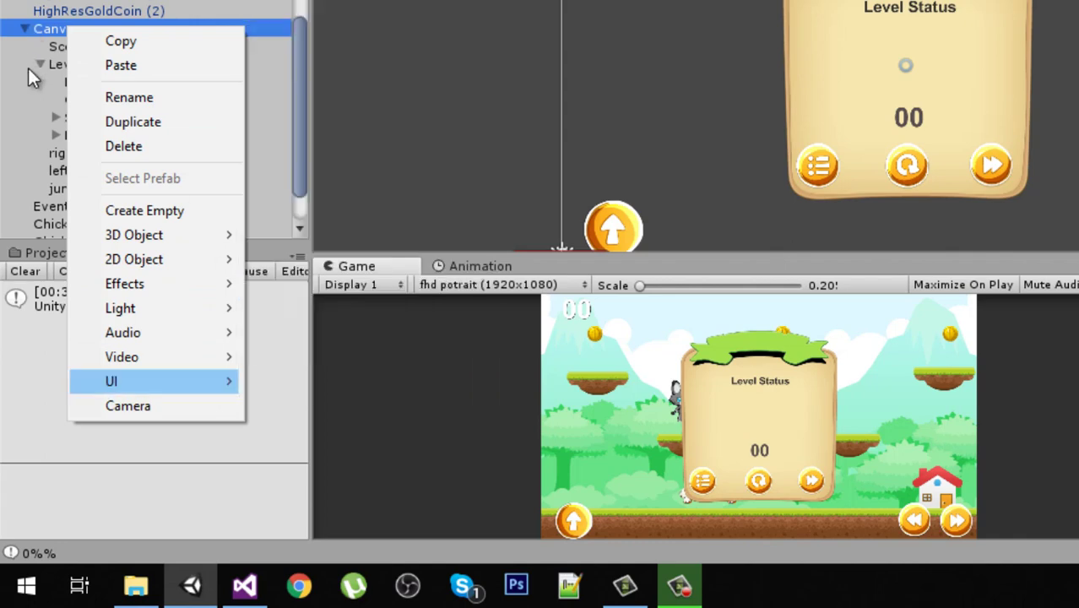
{"action": "left_click", "coordinate": [80, 64]}
{"action": "right_click", "coordinate": [76, 29]}
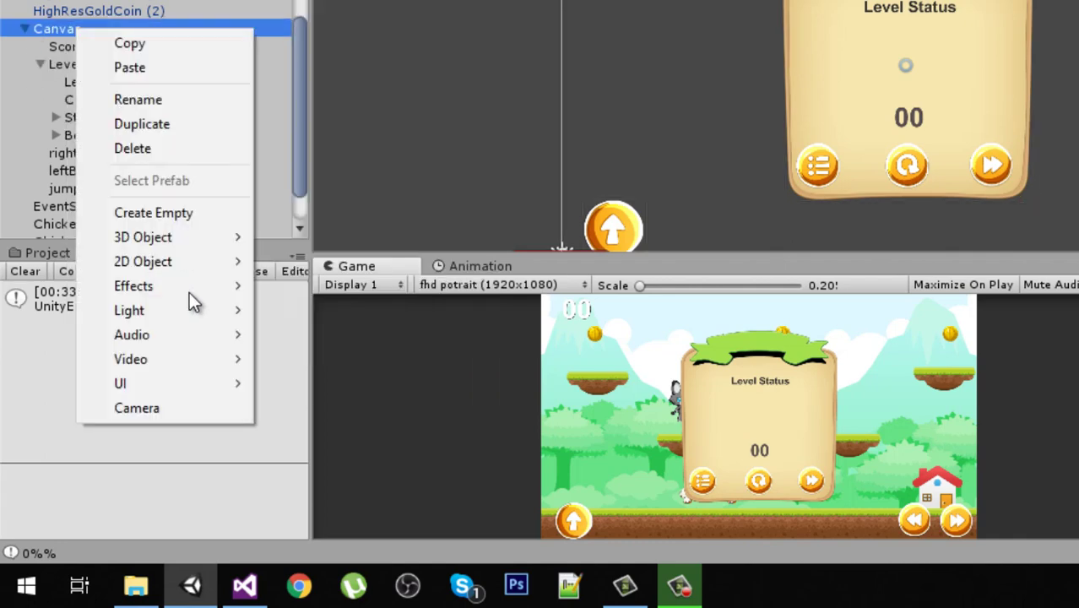
{"action": "mouse_move", "coordinate": [200, 385]}
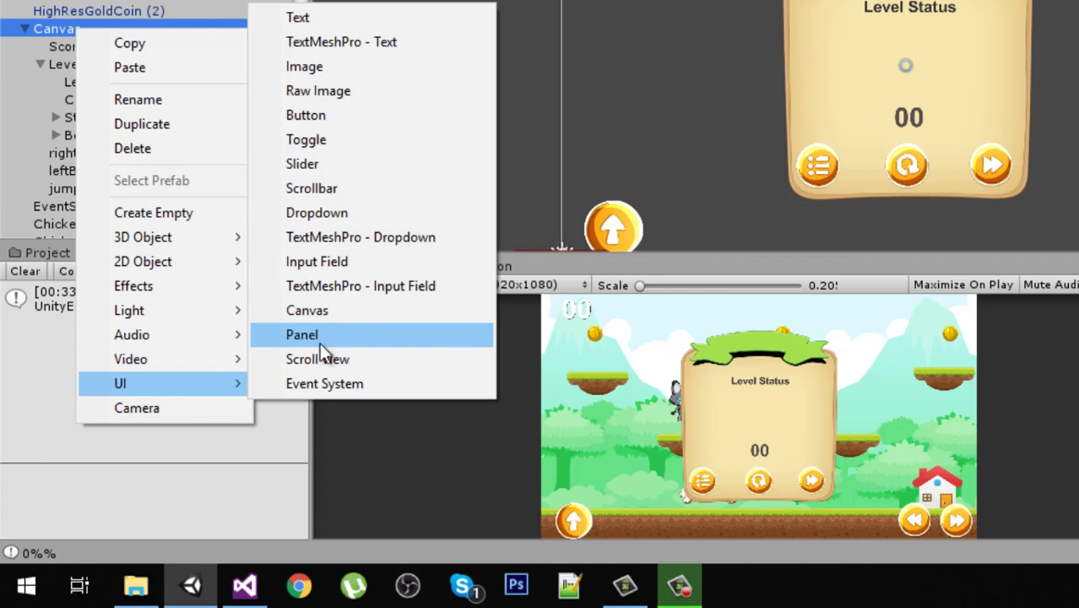
{"action": "left_click", "coordinate": [19, 116]}
Step: Select BottomPanel and zoom and pan the Scene view onto its three round buttons
{"action": "left_click", "coordinate": [118, 152]}
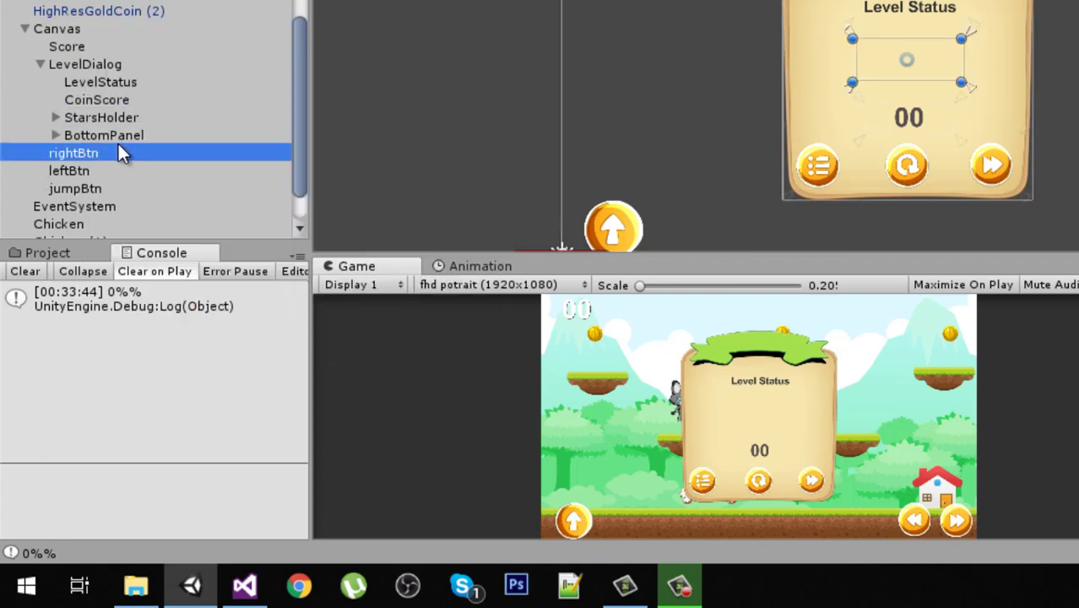
{"action": "left_click", "coordinate": [120, 137]}
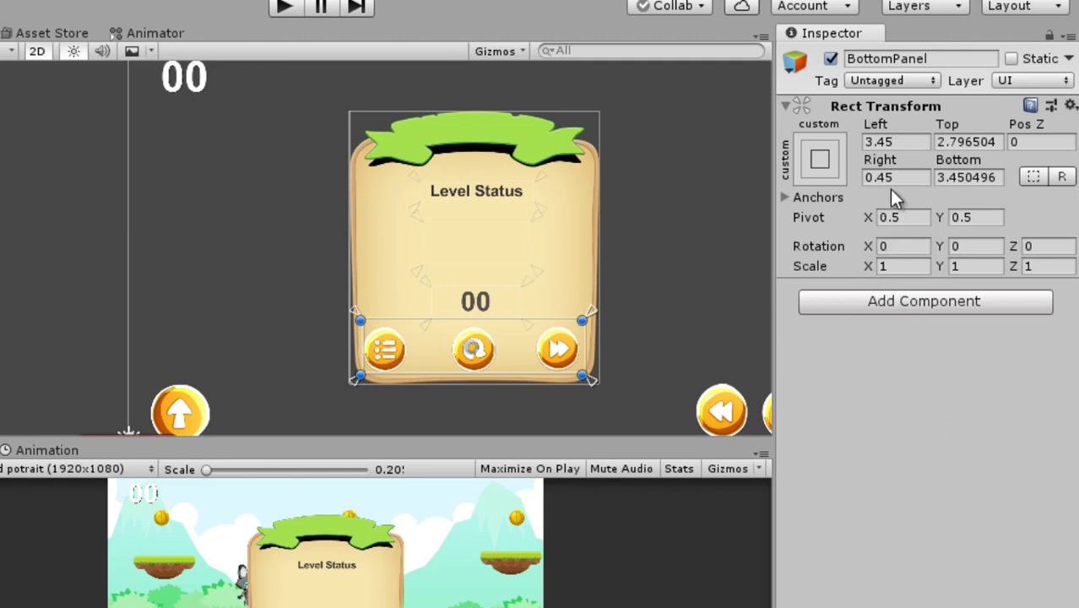
{"action": "scroll", "coordinate": [477, 384], "scroll_direction": "up", "scroll_amount": 2}
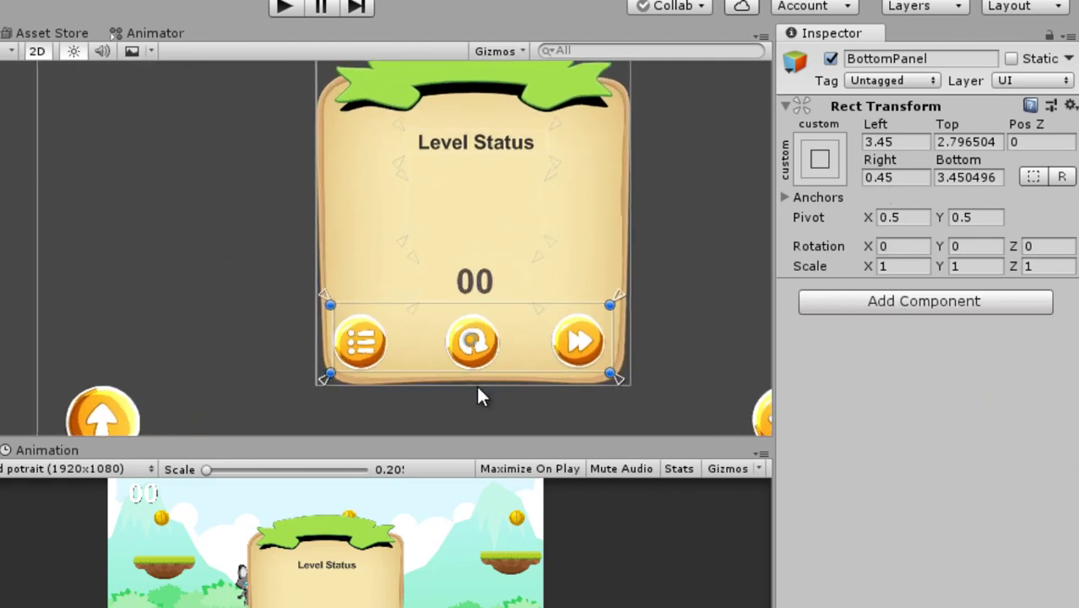
{"action": "scroll", "coordinate": [477, 390], "scroll_direction": "up", "scroll_amount": 3}
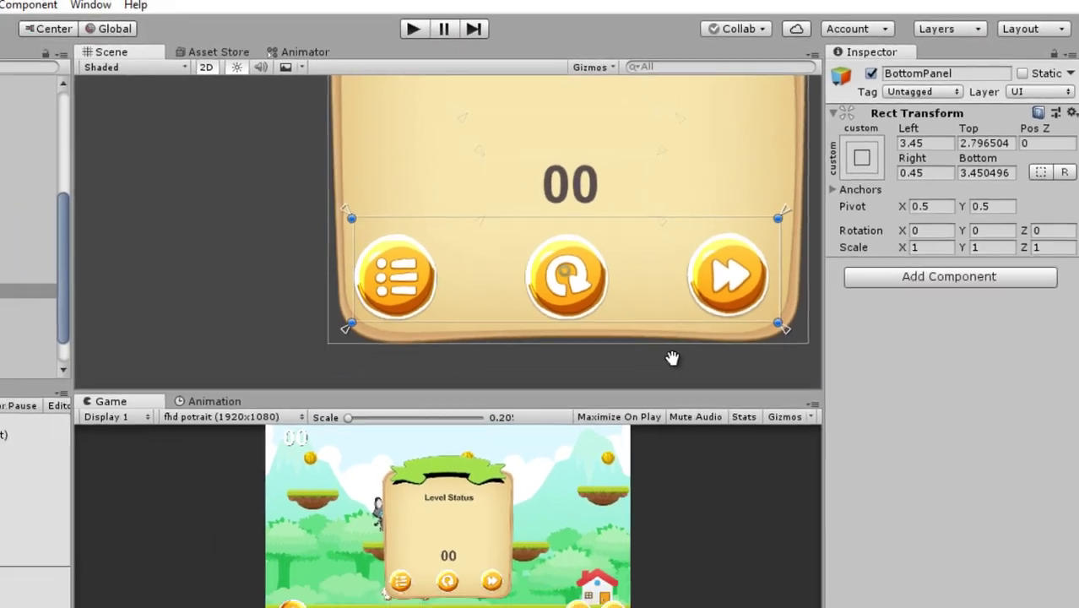
{"action": "middle_click_drag", "start_coordinate": [672, 358], "coordinate": [590, 341]}
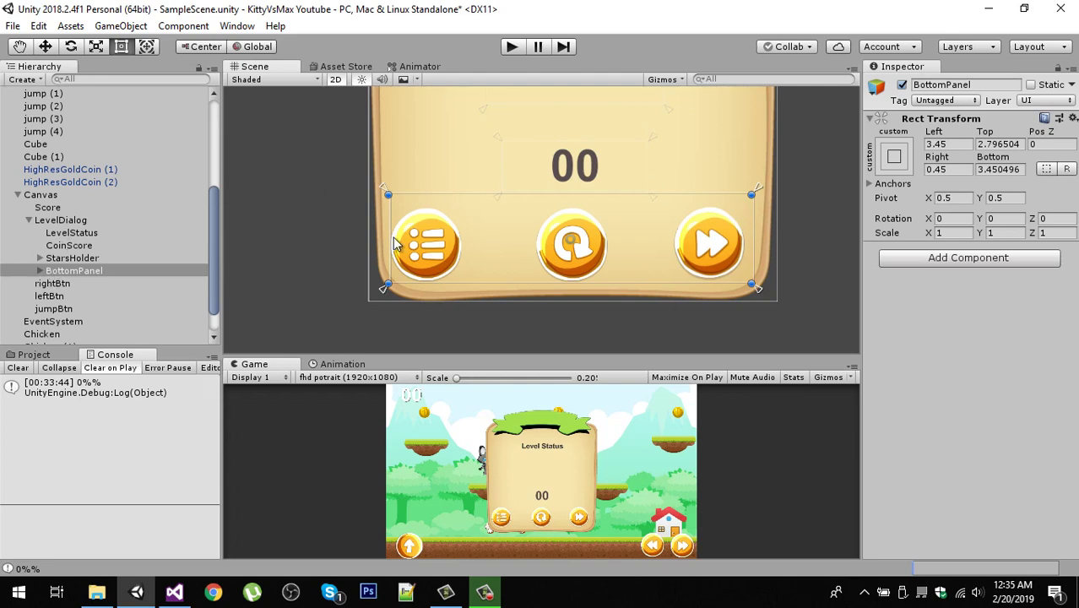
Step: Expand BottomPanel, check BackToMain, replayLevel and NextLevel, and finish on BackToMain's settings
{"action": "left_click", "coordinate": [39, 271]}
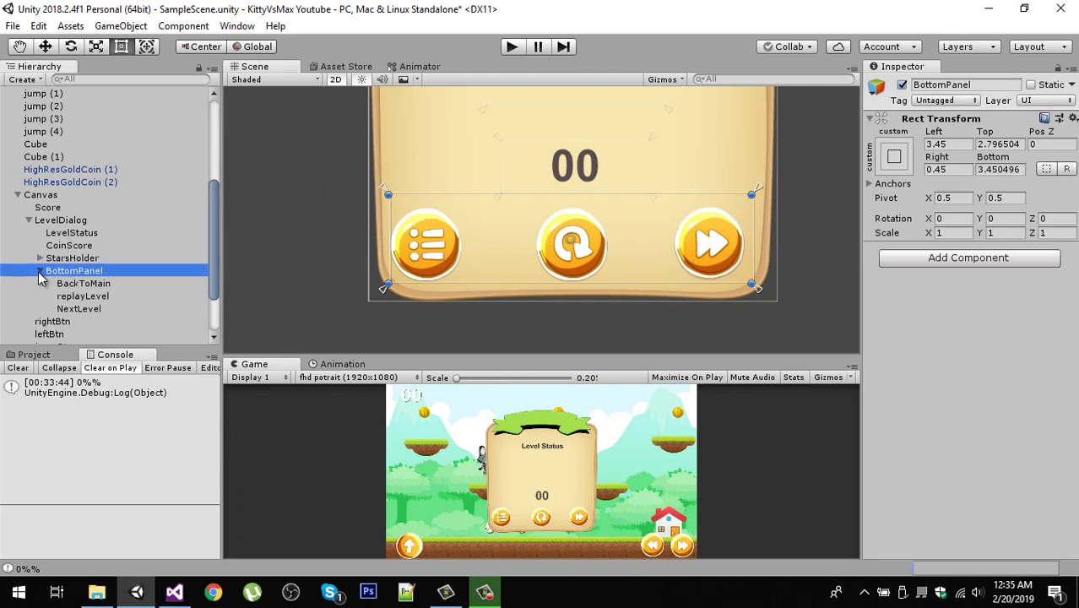
{"action": "left_click", "coordinate": [86, 286]}
{"action": "left_click", "coordinate": [100, 297]}
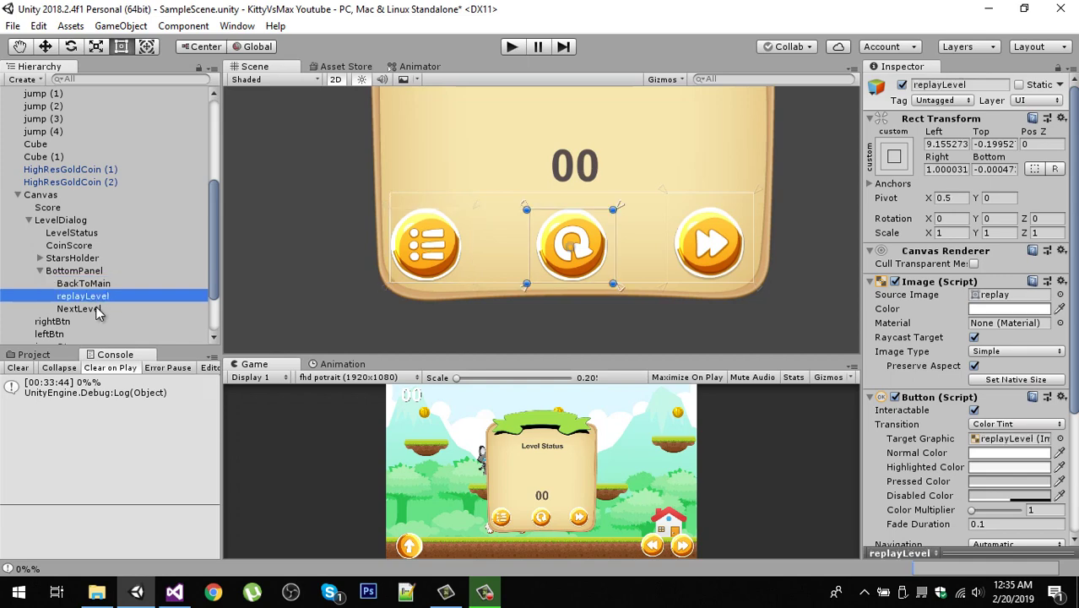
{"action": "left_click", "coordinate": [97, 311]}
{"action": "left_click", "coordinate": [97, 286]}
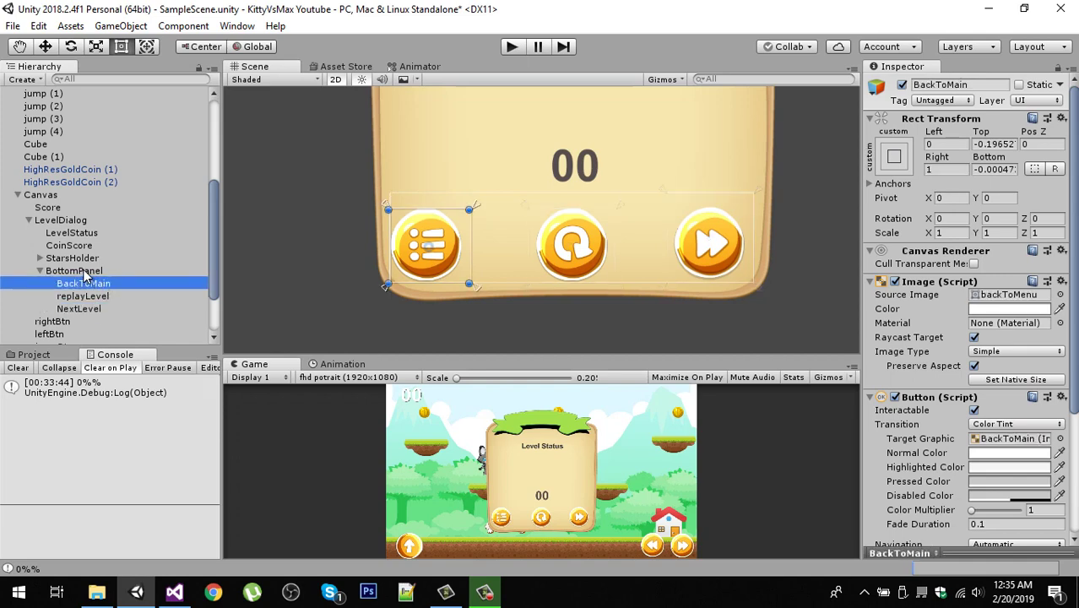
{"action": "left_click", "coordinate": [85, 272]}
{"action": "right_click", "coordinate": [85, 277]}
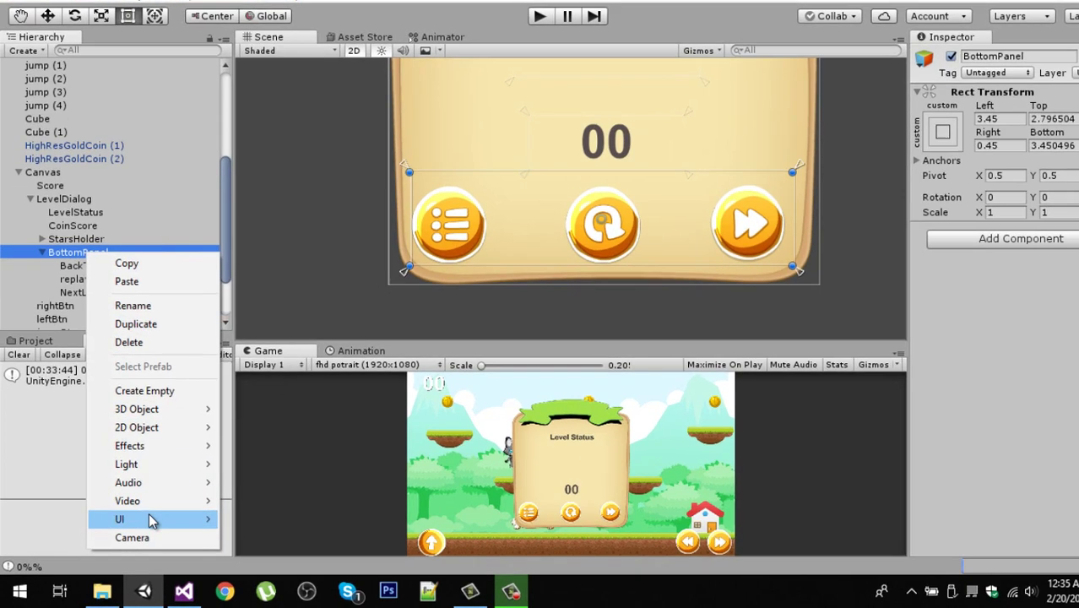
{"action": "mouse_move", "coordinate": [140, 522]}
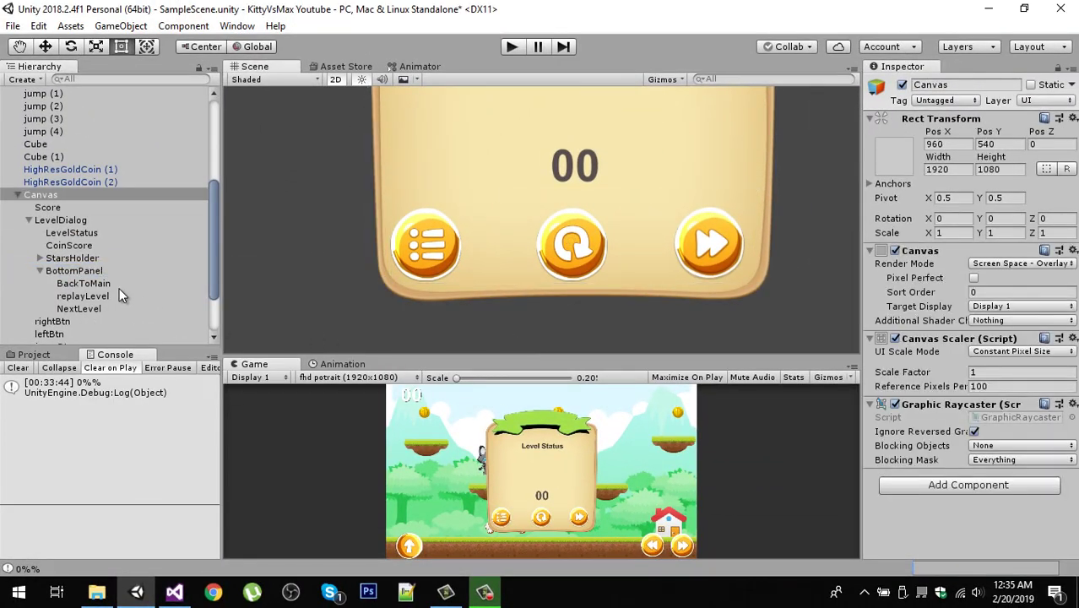
{"action": "left_click", "coordinate": [106, 285]}
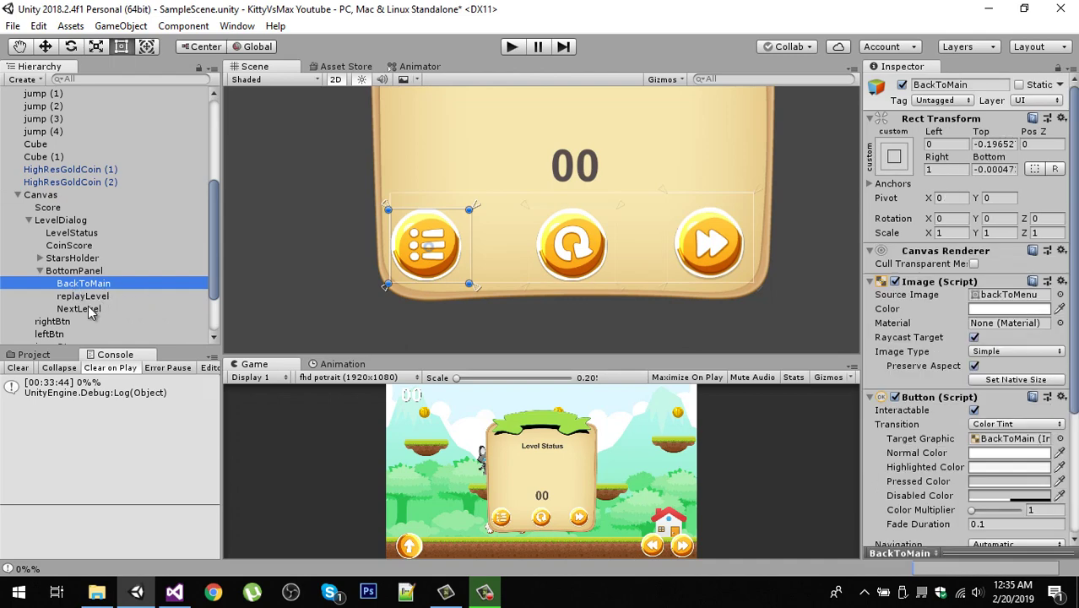
{"action": "left_click", "coordinate": [50, 355]}
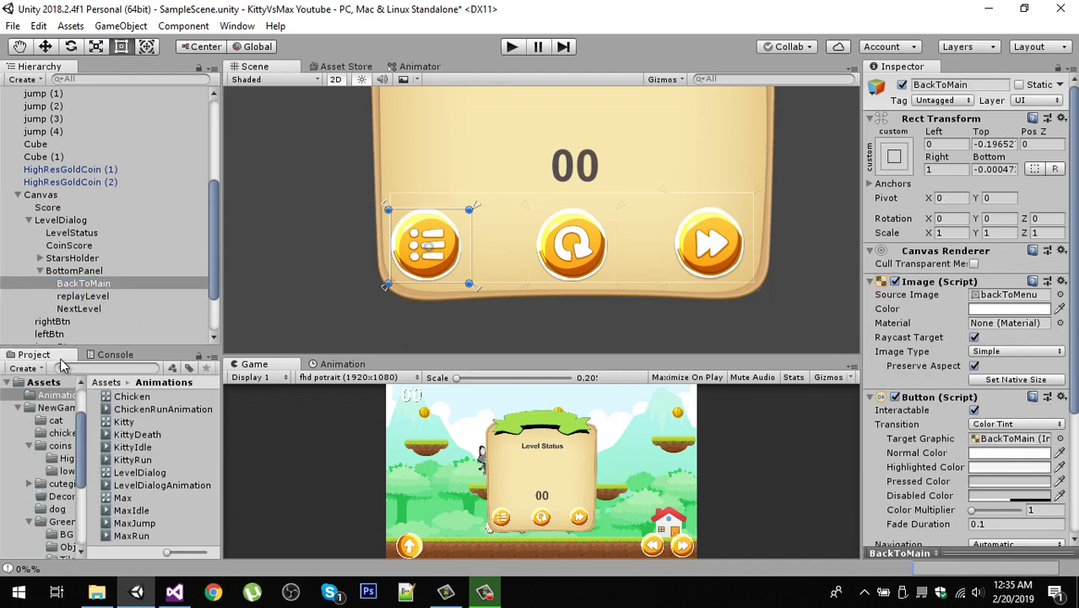
{"action": "left_click", "coordinate": [54, 409]}
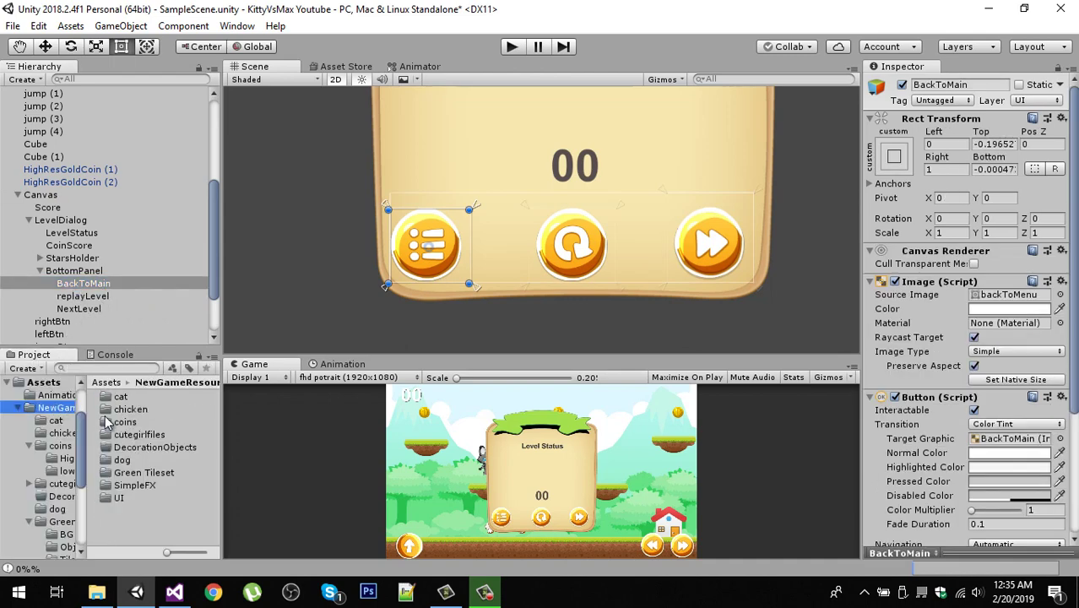
{"action": "double_click", "coordinate": [120, 499]}
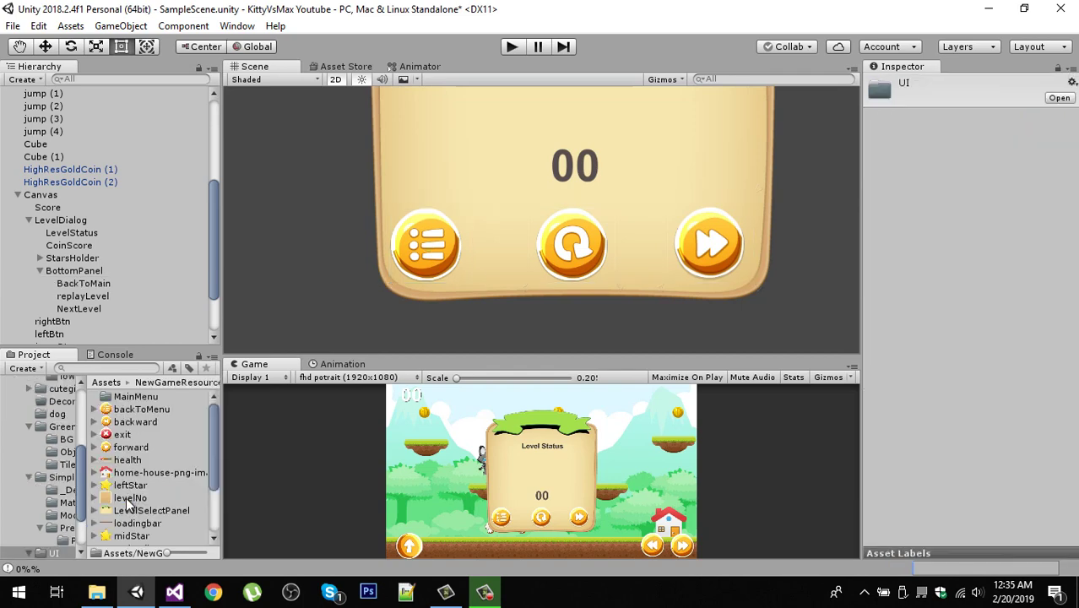
{"action": "left_click", "coordinate": [93, 283]}
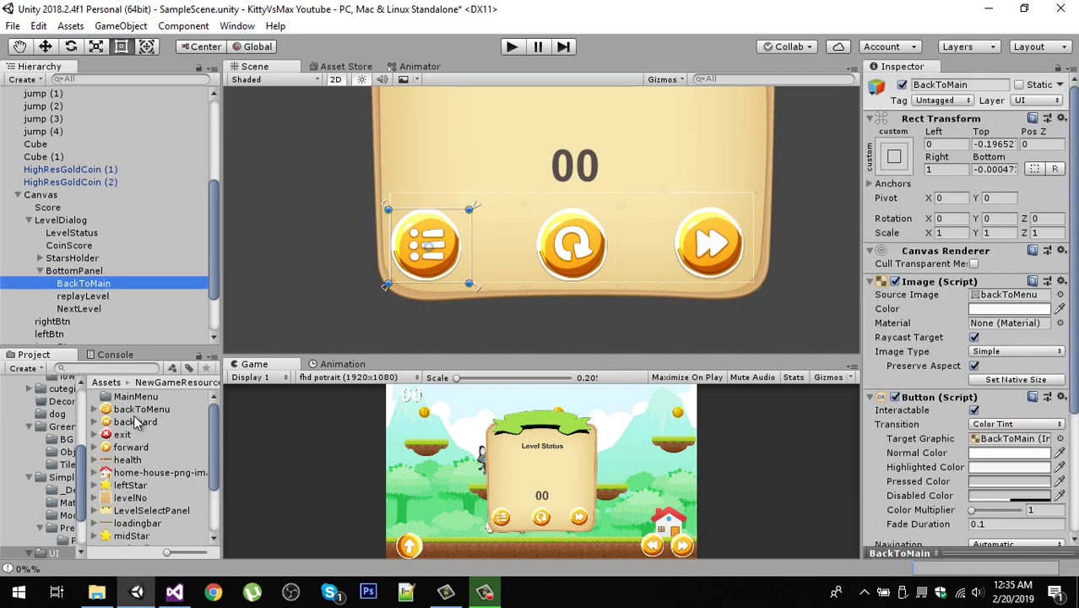
{"action": "left_click_drag", "start_coordinate": [174, 555], "coordinate": [193, 554]}
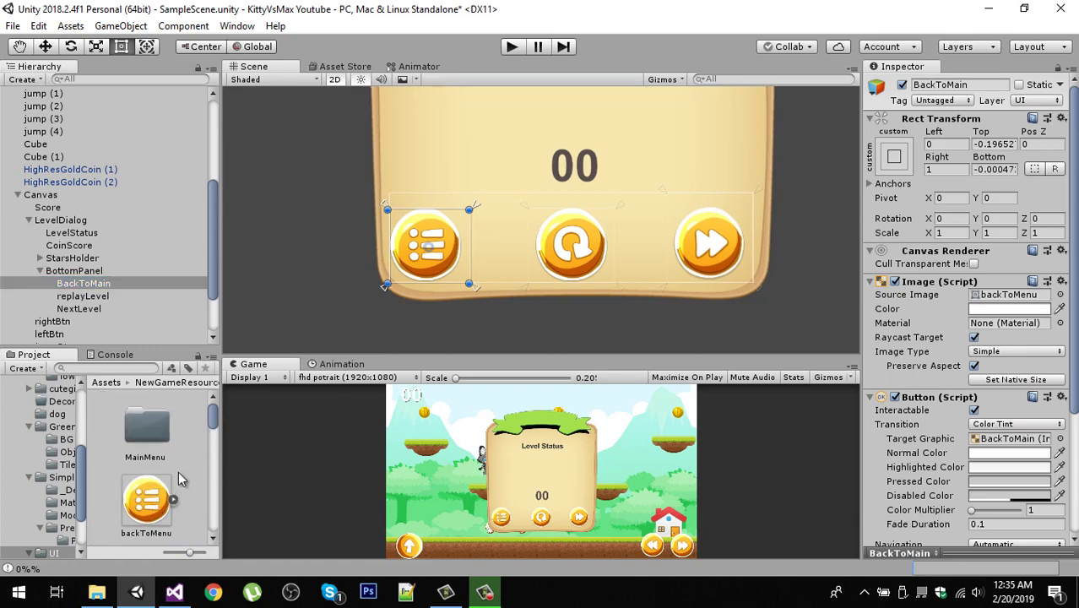
{"action": "left_click_drag", "start_coordinate": [216, 431], "coordinate": [214, 454]}
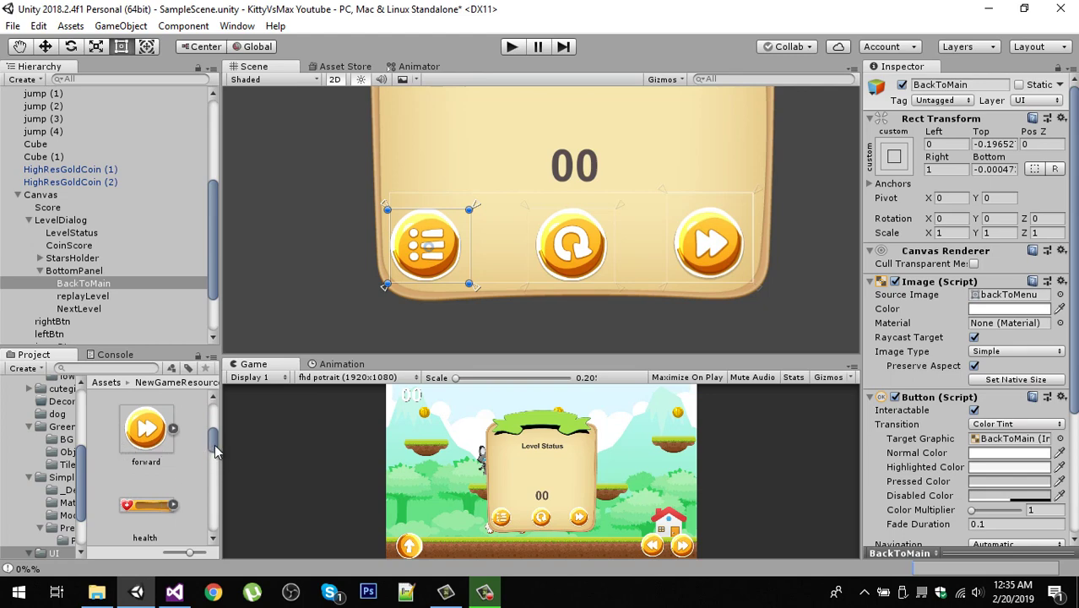
{"action": "left_click_drag", "start_coordinate": [216, 452], "coordinate": [203, 526]}
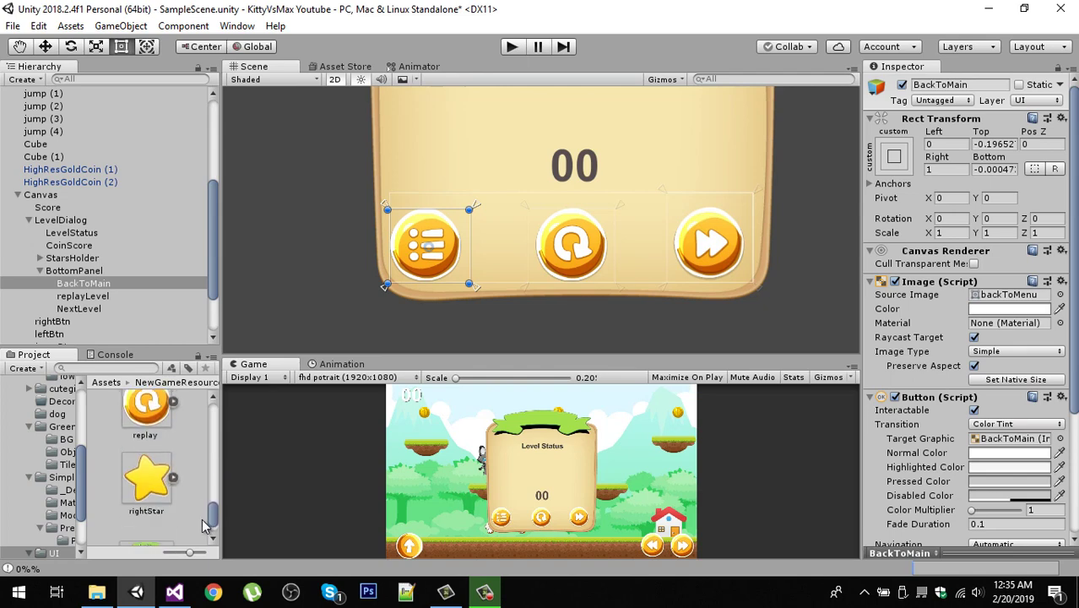
{"action": "left_click", "coordinate": [159, 441]}
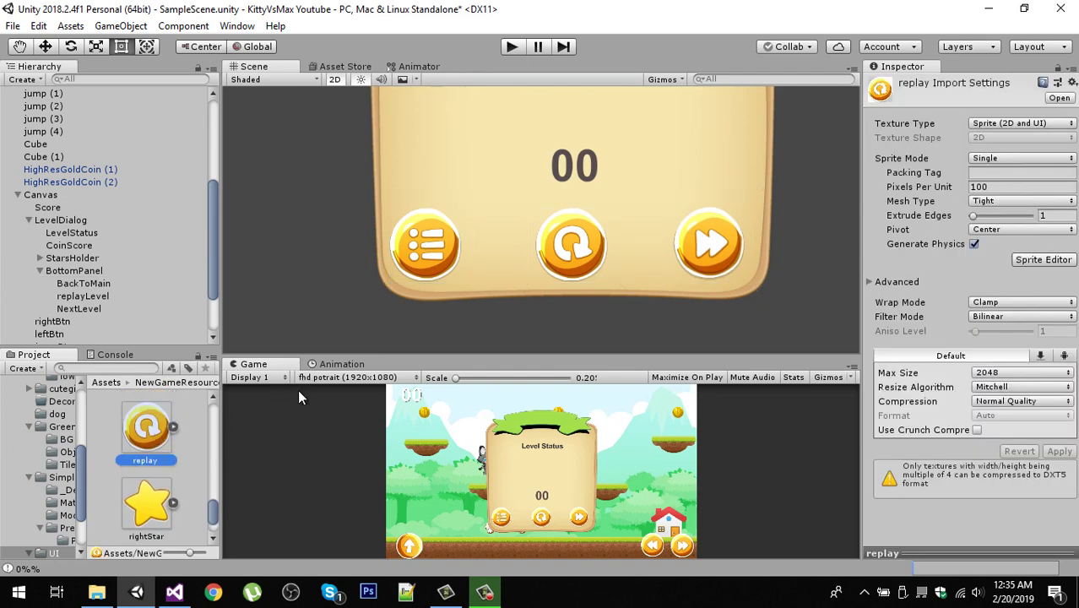
{"action": "left_click", "coordinate": [61, 285]}
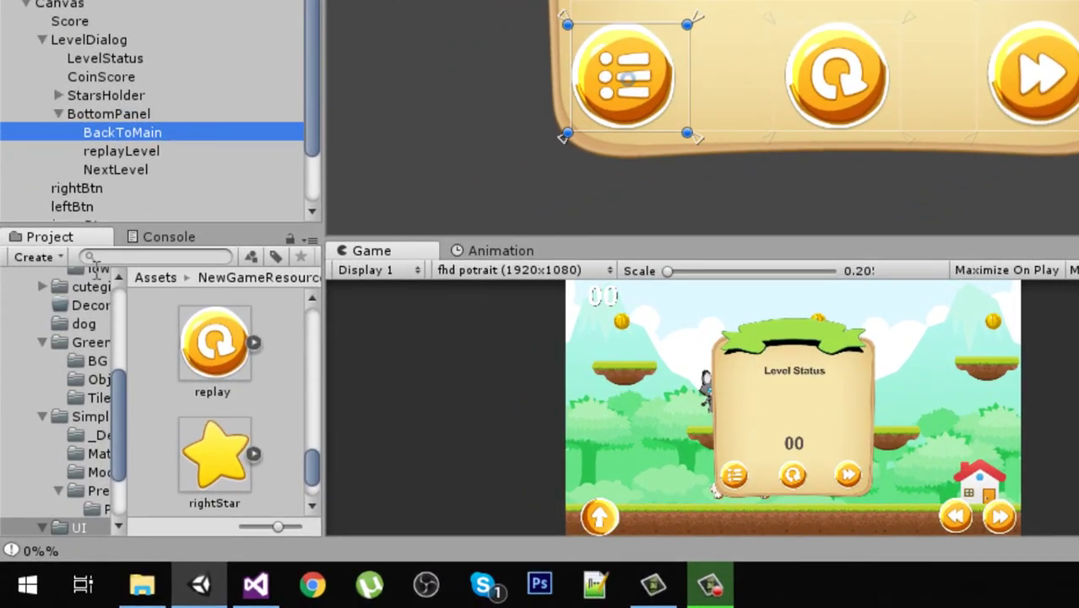
{"action": "scroll", "coordinate": [206, 335], "scroll_direction": "up", "scroll_amount": 5}
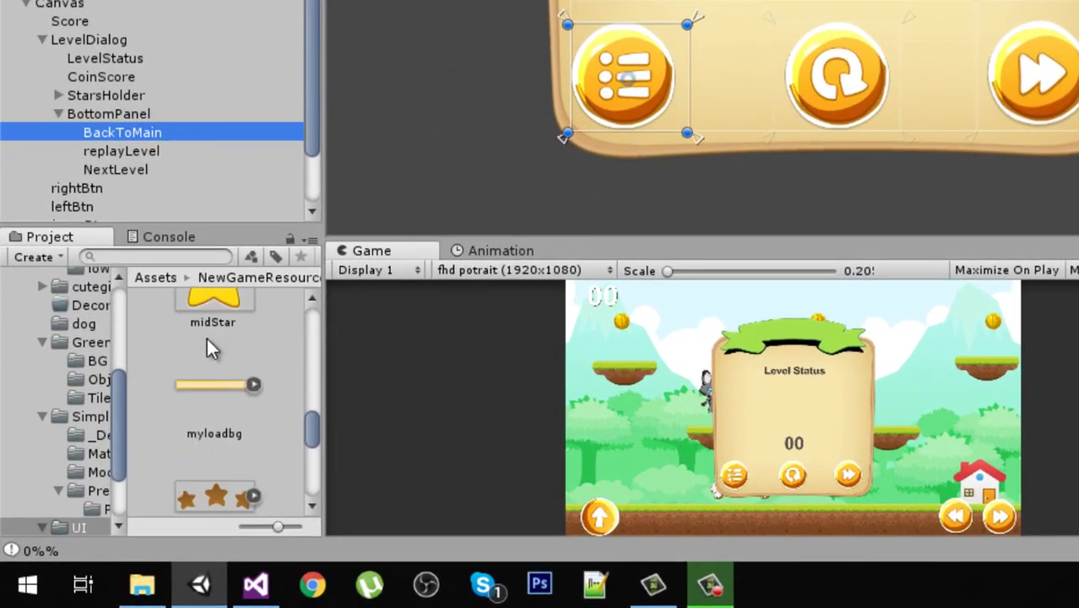
{"action": "scroll", "coordinate": [209, 342], "scroll_direction": "up", "scroll_amount": 6}
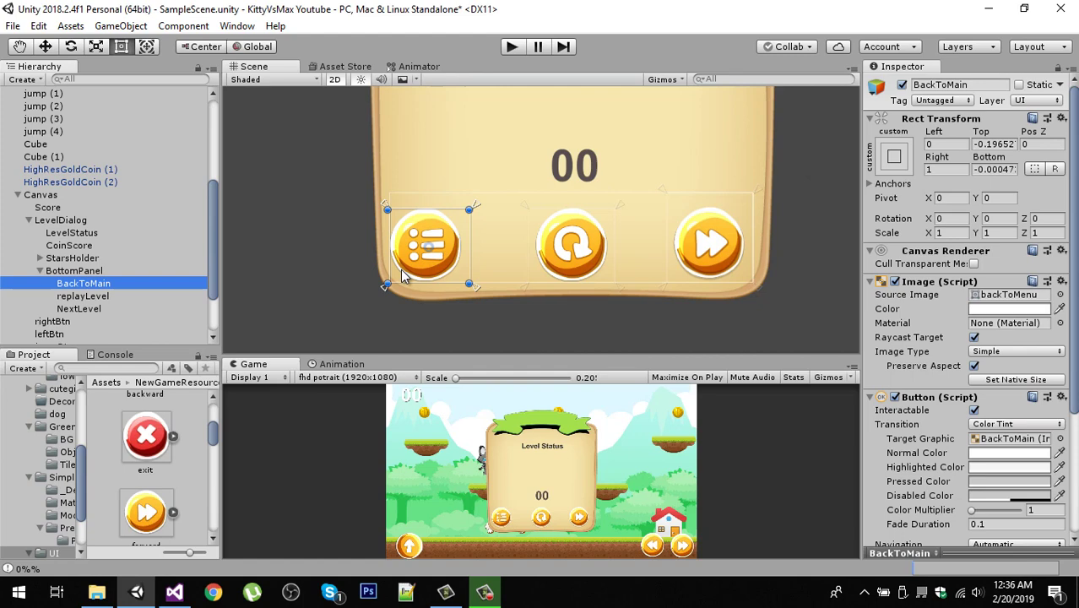
Step: Check the replay, next and BackToMain buttons' On Click wiring, then open UIhandler in Visual Studio
{"action": "left_click", "coordinate": [570, 250]}
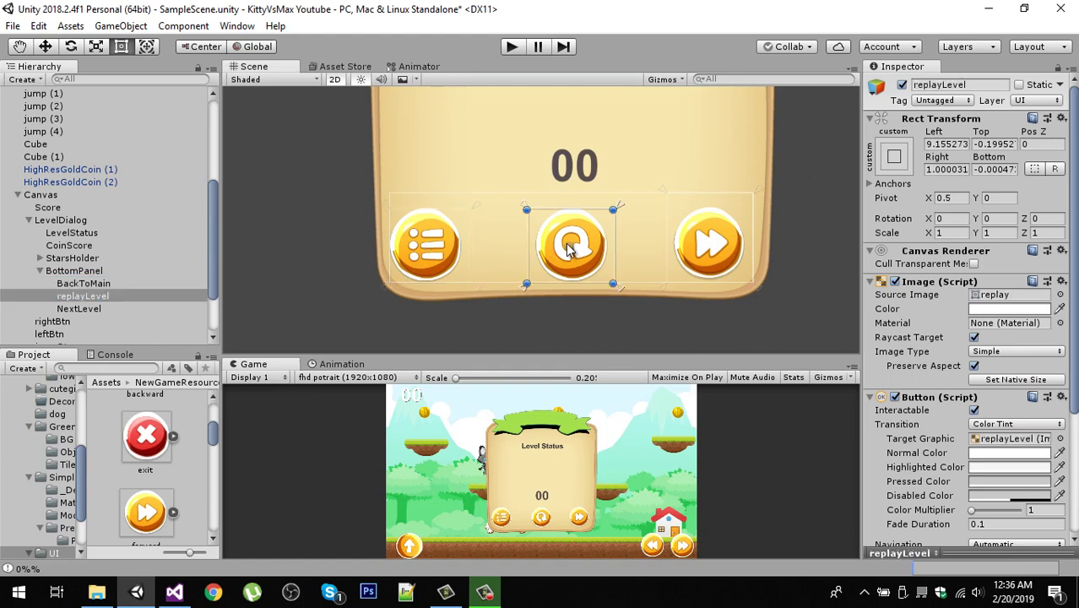
{"action": "left_click", "coordinate": [733, 248]}
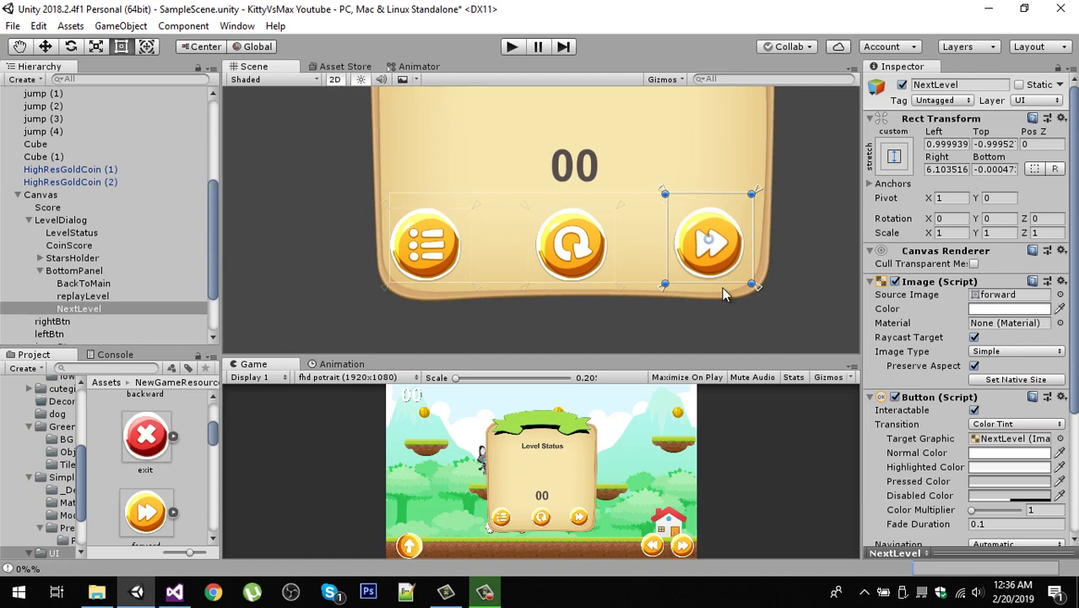
{"action": "left_click", "coordinate": [112, 284]}
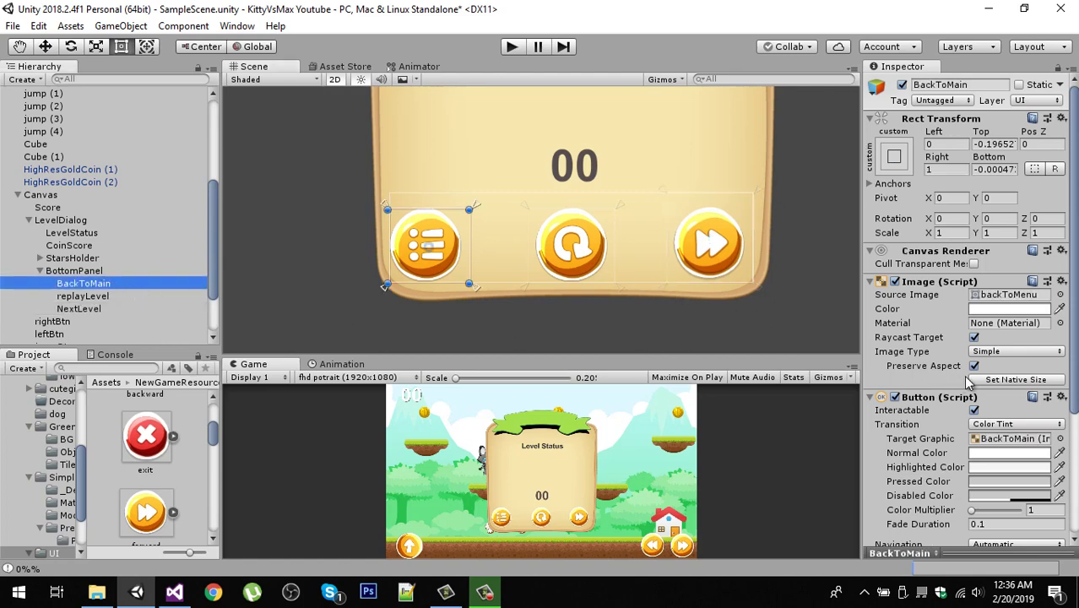
{"action": "scroll", "coordinate": [969, 383], "scroll_direction": "down", "scroll_amount": 3}
{"action": "mouse_move", "coordinate": [173, 596]}
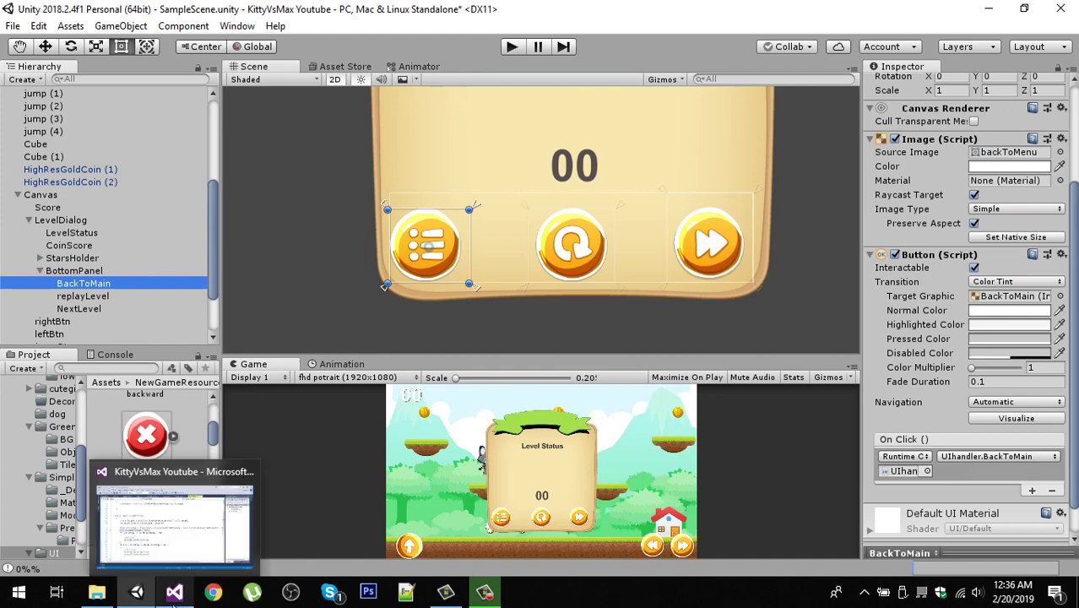
{"action": "scroll", "coordinate": [110, 253], "scroll_direction": "down", "scroll_amount": 3}
{"action": "left_click", "coordinate": [49, 338]}
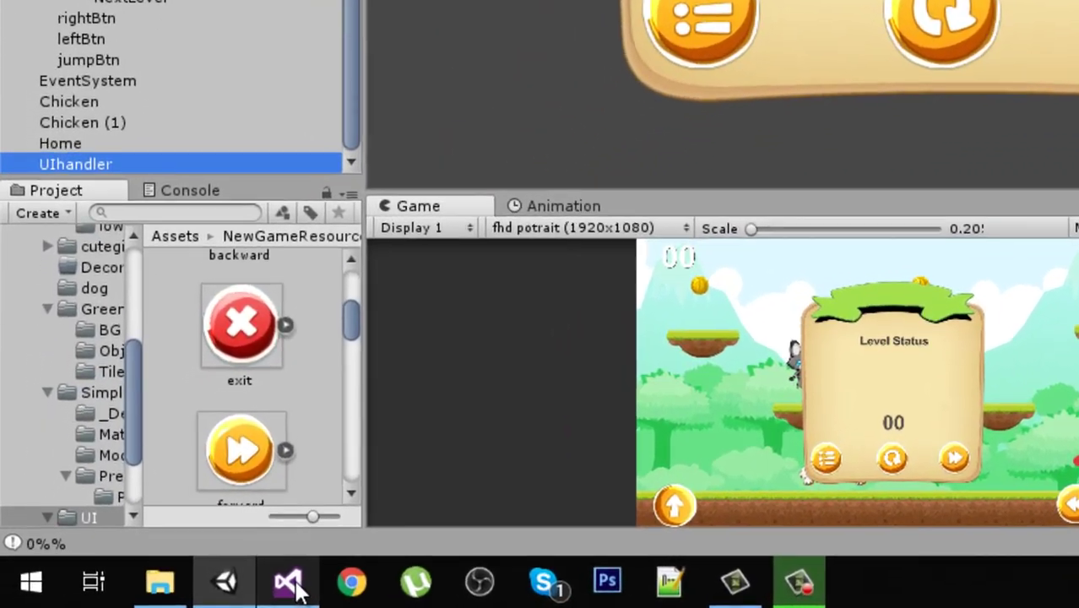
{"action": "left_click", "coordinate": [174, 592]}
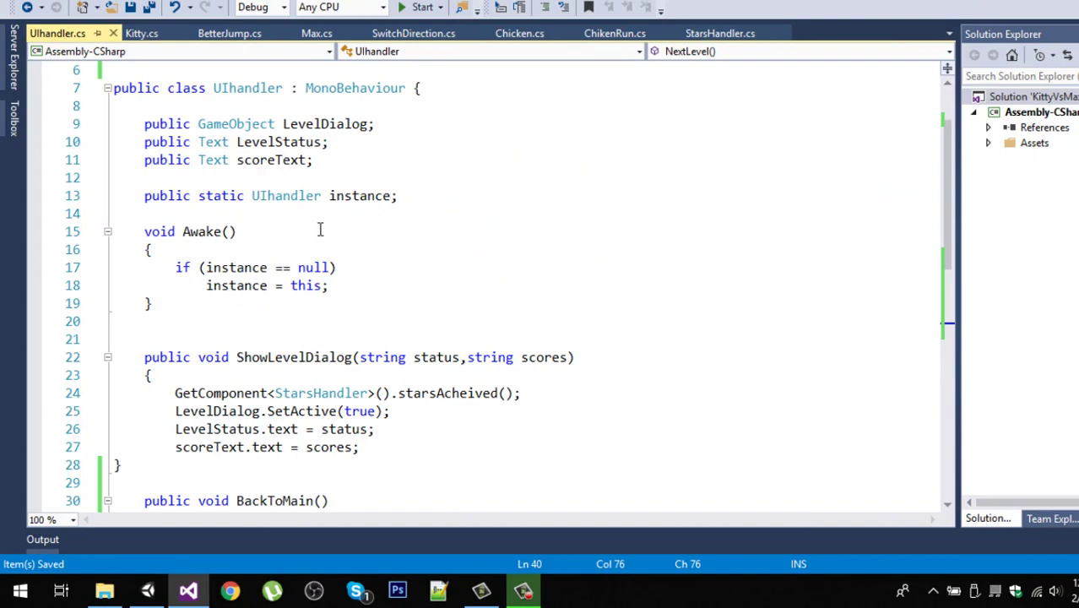
Step: Review the NextLevel method and BackToMain's SceneManager.LoadScene(0) call in UIhandler
{"action": "key", "text": "Home"}
{"action": "key", "text": "shift+End"}
{"action": "scroll", "coordinate": [321, 230], "scroll_direction": "up", "scroll_amount": 3}
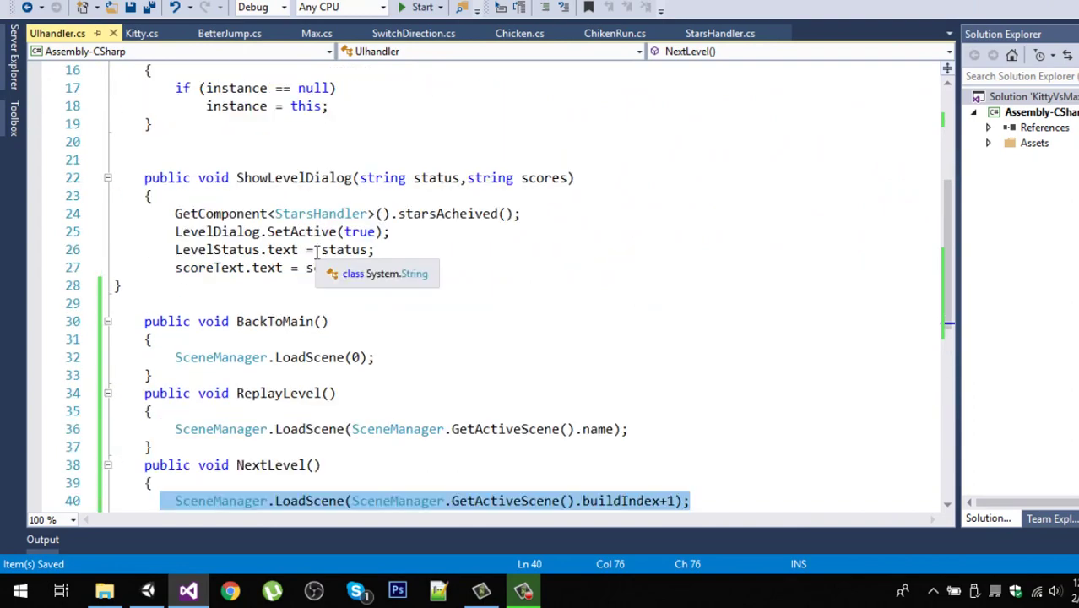
{"action": "scroll", "coordinate": [288, 221], "scroll_direction": "down", "scroll_amount": 3}
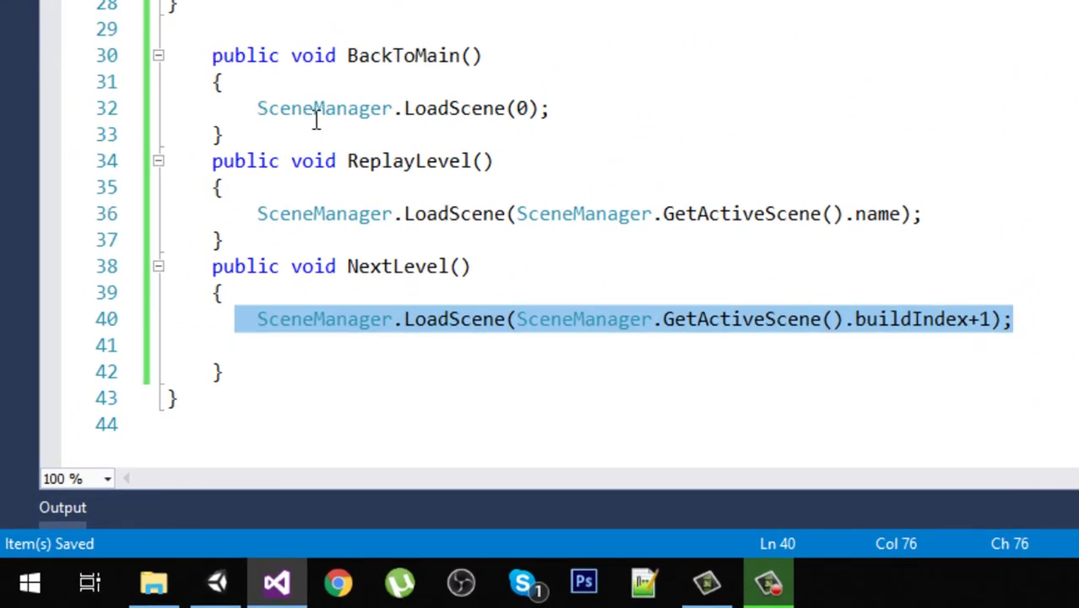
{"action": "left_click", "coordinate": [414, 376]}
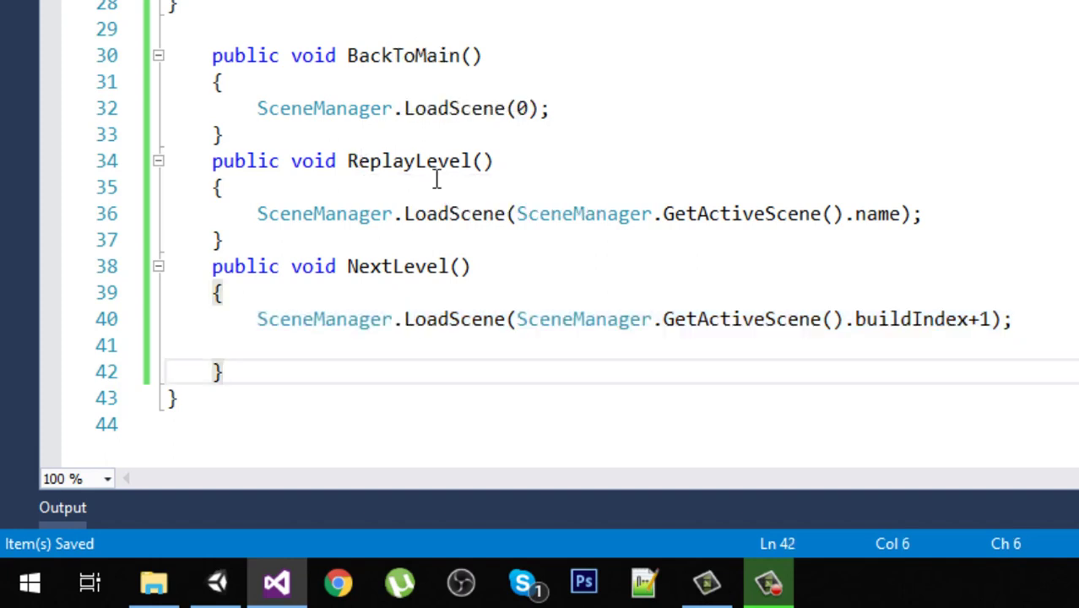
{"action": "double_click", "coordinate": [348, 267]}
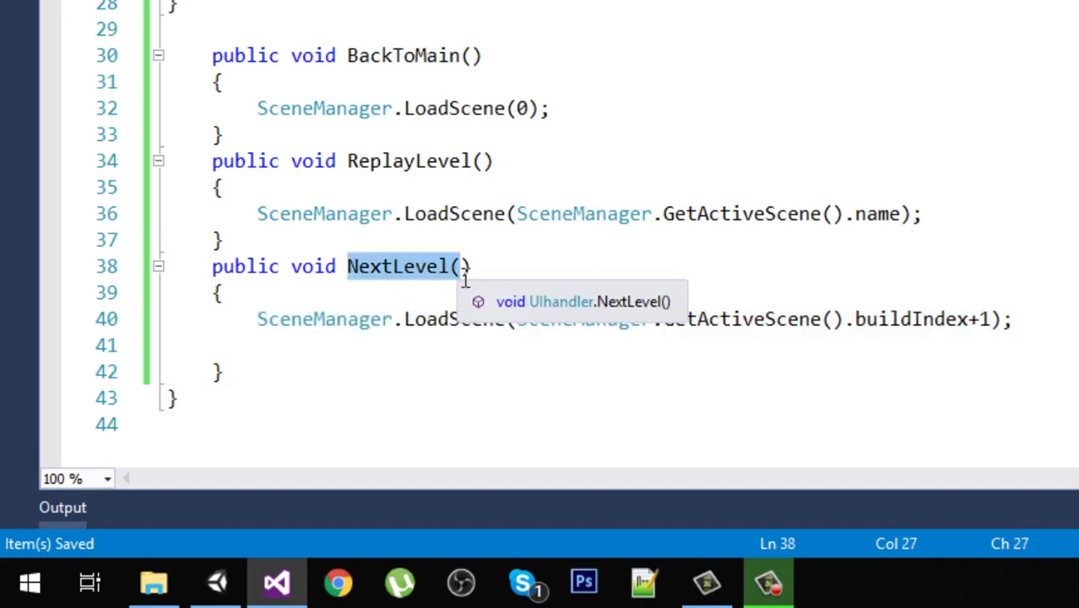
{"action": "left_click", "coordinate": [537, 262]}
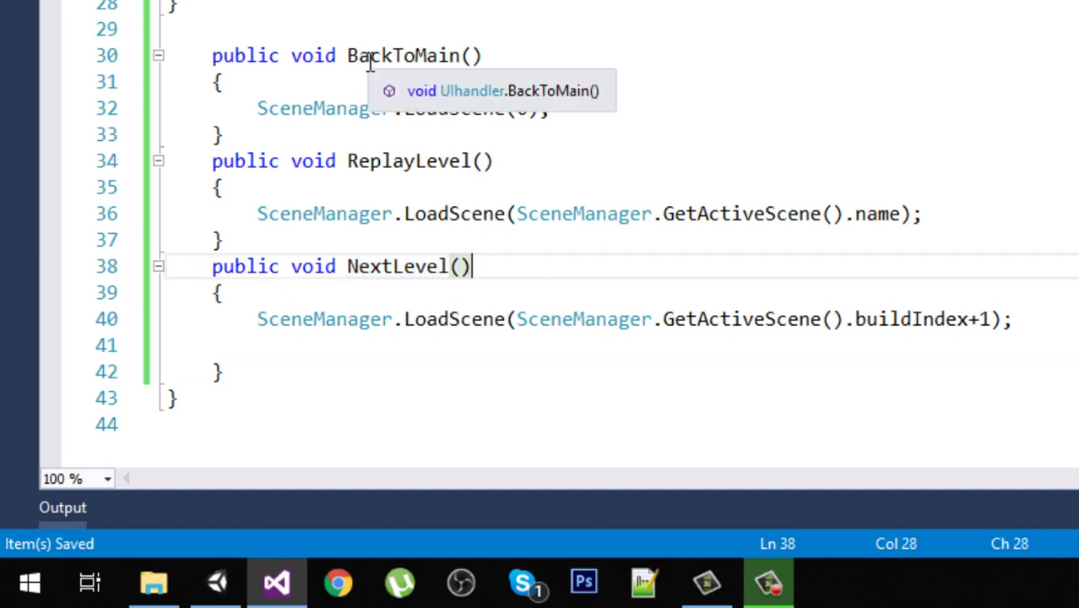
{"action": "left_click_drag", "start_coordinate": [245, 111], "coordinate": [553, 110]}
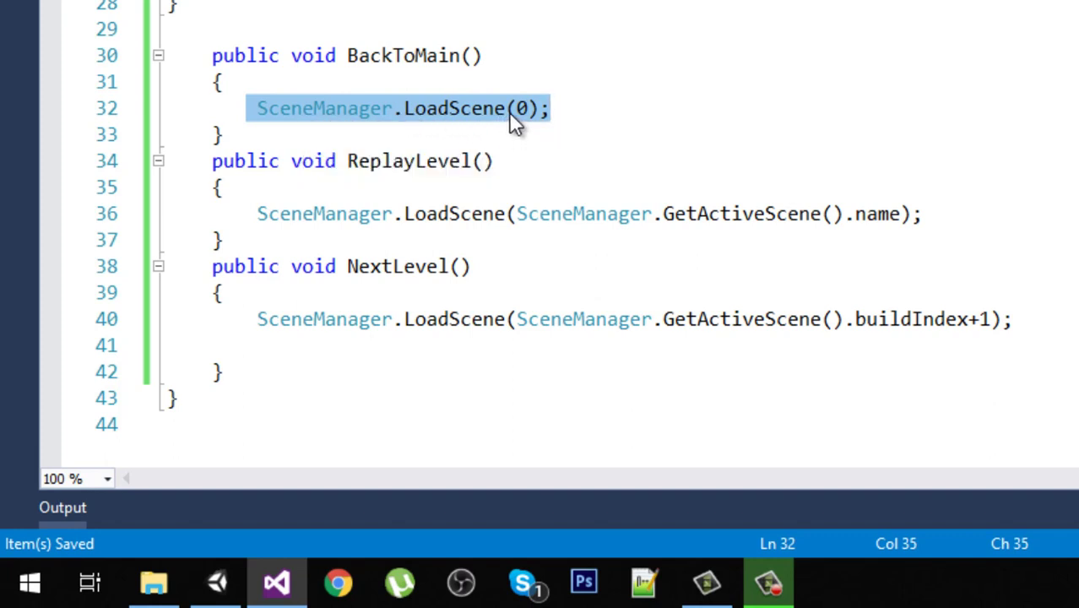
{"action": "left_click", "coordinate": [347, 163]}
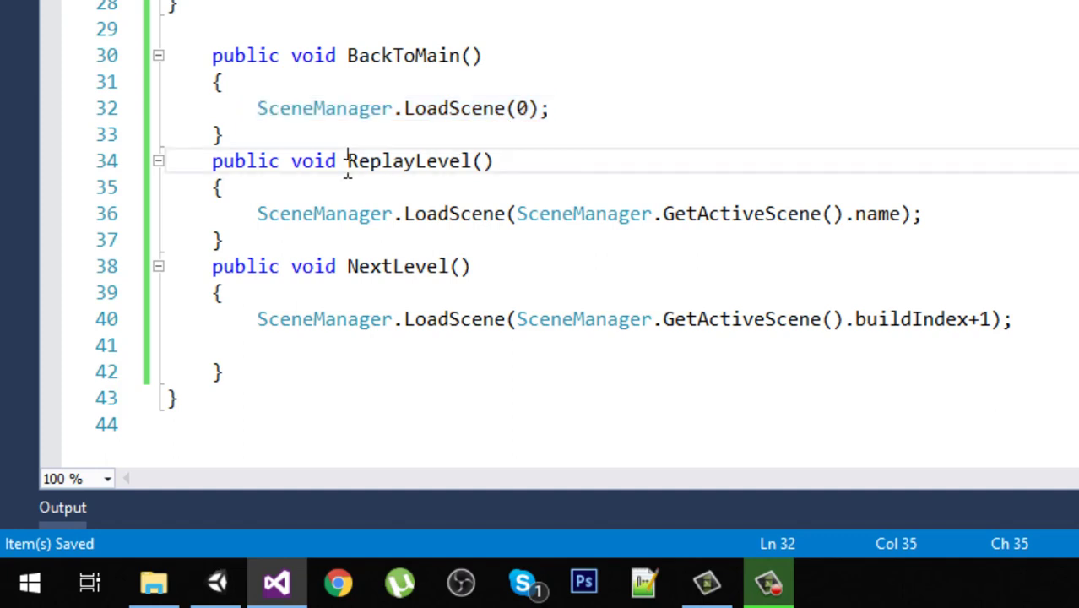
Step: Review ReplayLevel reloading the active scene and NextLevel loading buildIndex+1, then return to Unity
{"action": "left_click_drag", "start_coordinate": [347, 165], "coordinate": [497, 165]}
{"action": "left_click_drag", "start_coordinate": [517, 213], "coordinate": [900, 218]}
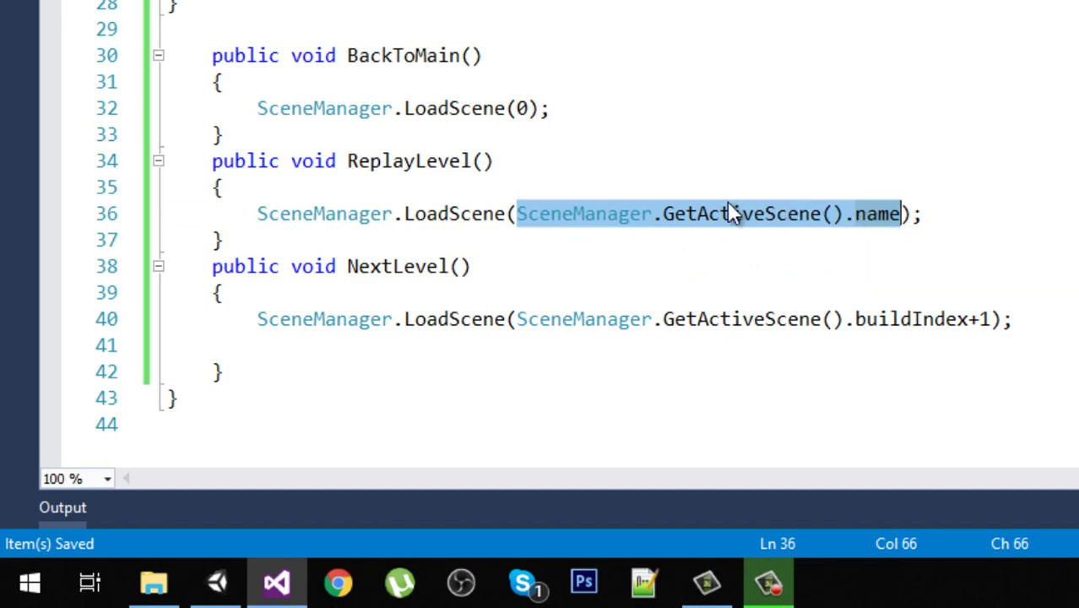
{"action": "left_click", "coordinate": [451, 213]}
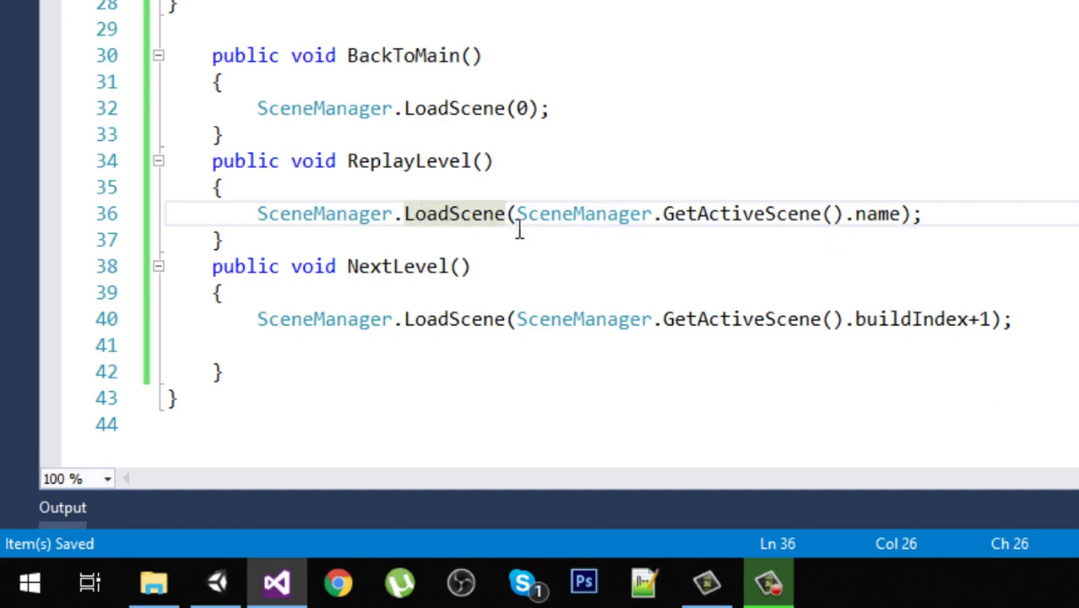
{"action": "double_click", "coordinate": [378, 268]}
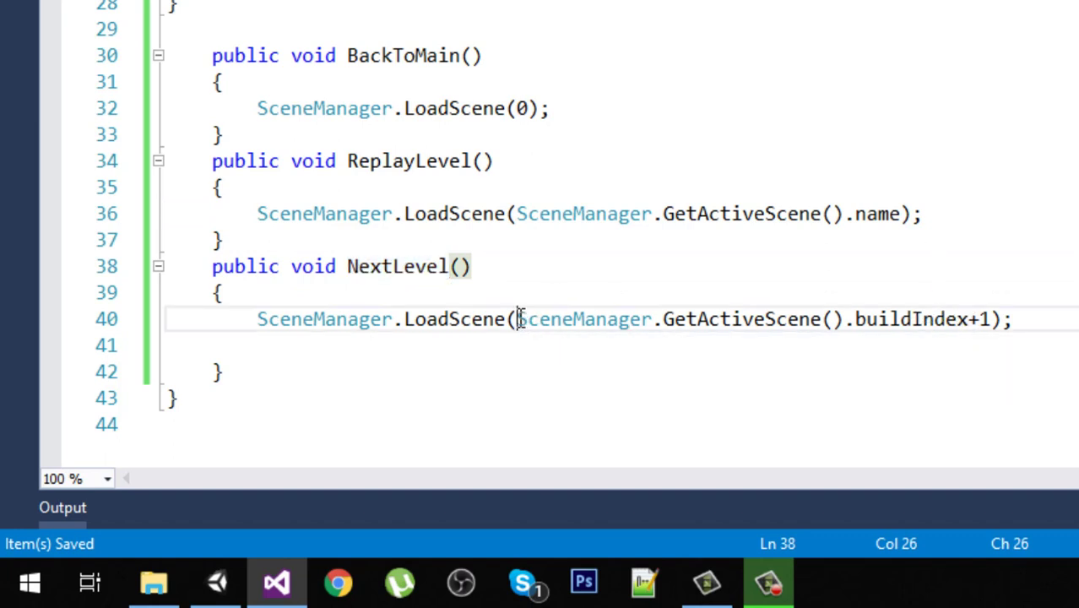
{"action": "left_click_drag", "start_coordinate": [518, 320], "coordinate": [971, 319]}
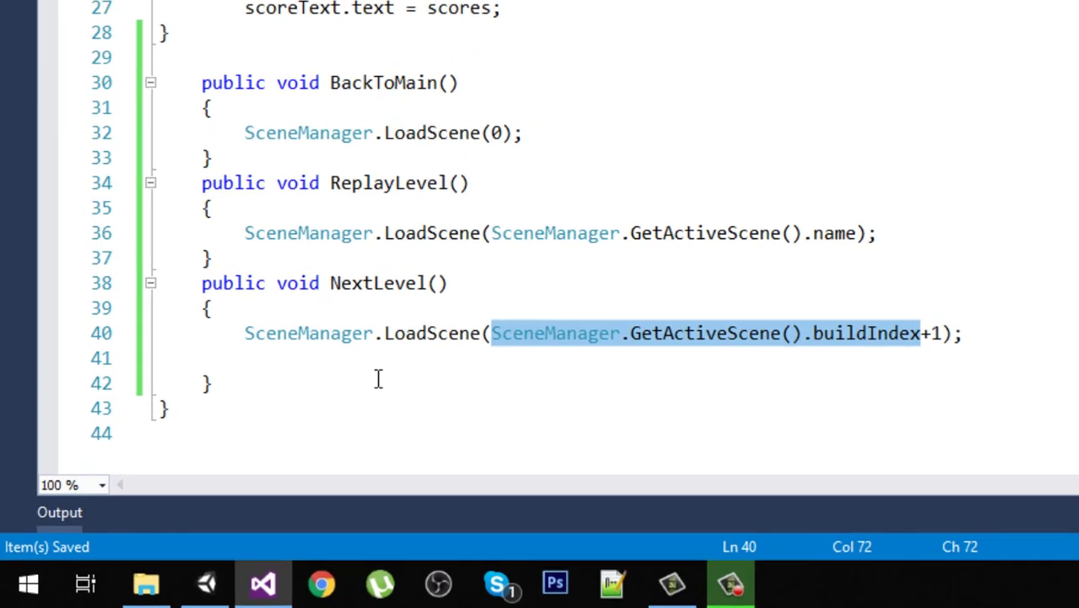
{"action": "left_click", "coordinate": [217, 583]}
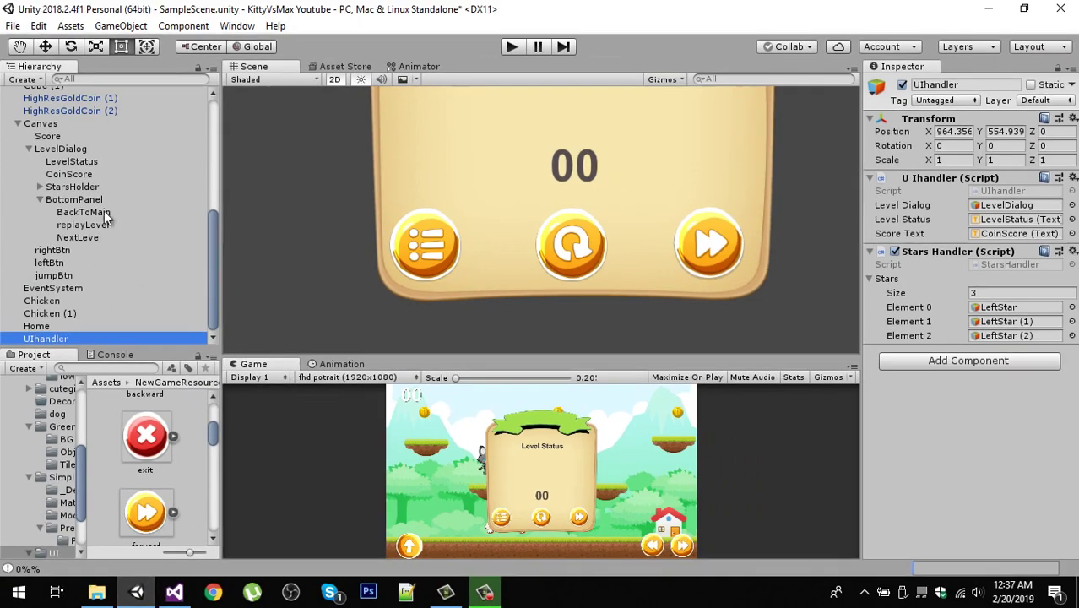
Step: Confirm the BackToMain button's On Click function is UIhandler.BackToMain
{"action": "left_click", "coordinate": [104, 211]}
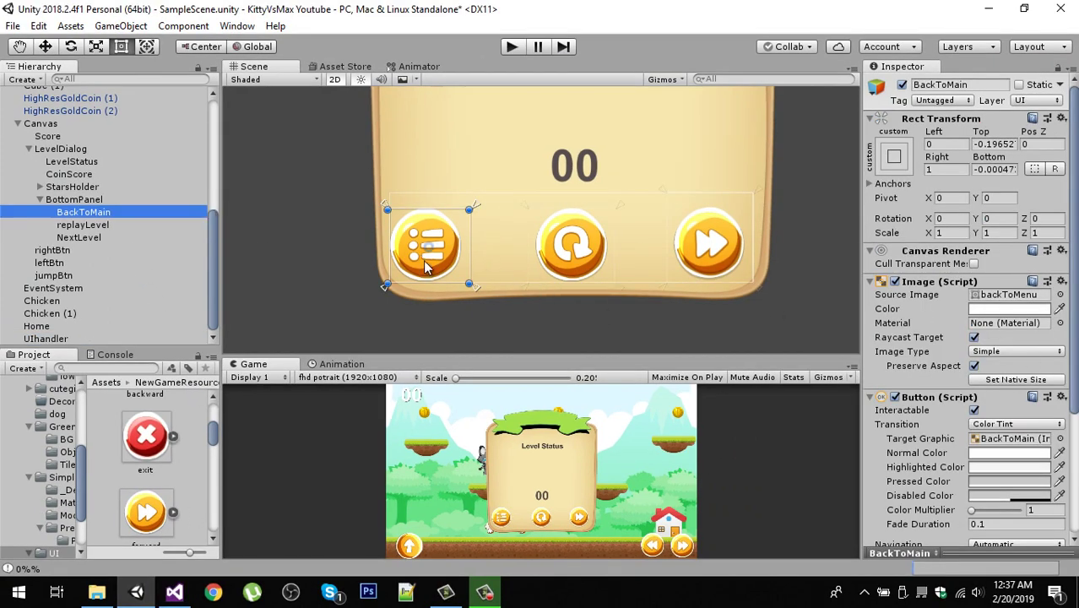
{"action": "scroll", "coordinate": [977, 369], "scroll_direction": "down", "scroll_amount": 5}
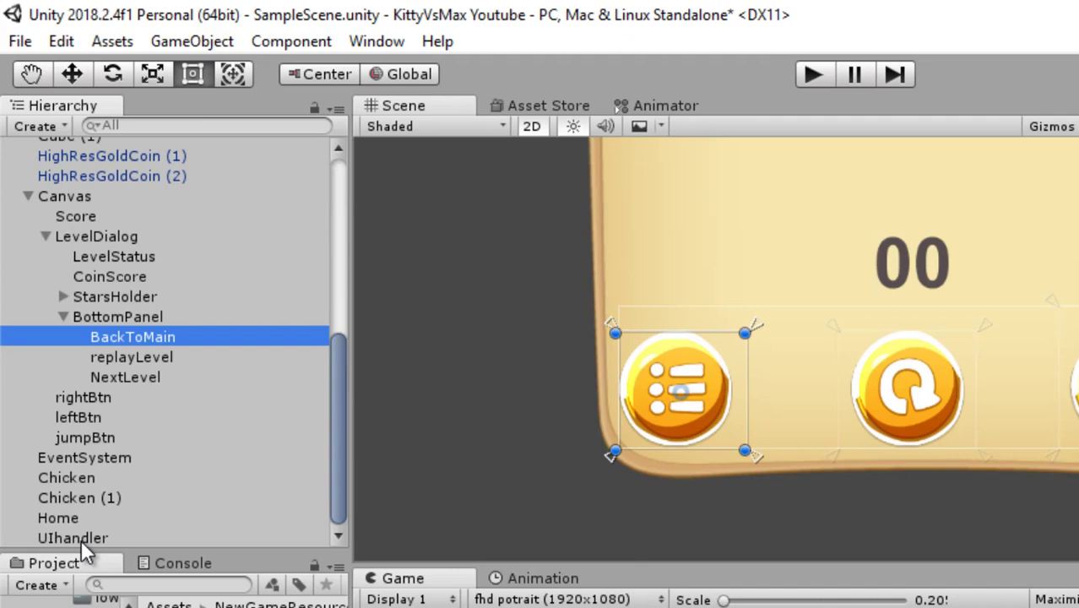
{"action": "left_click", "coordinate": [82, 539]}
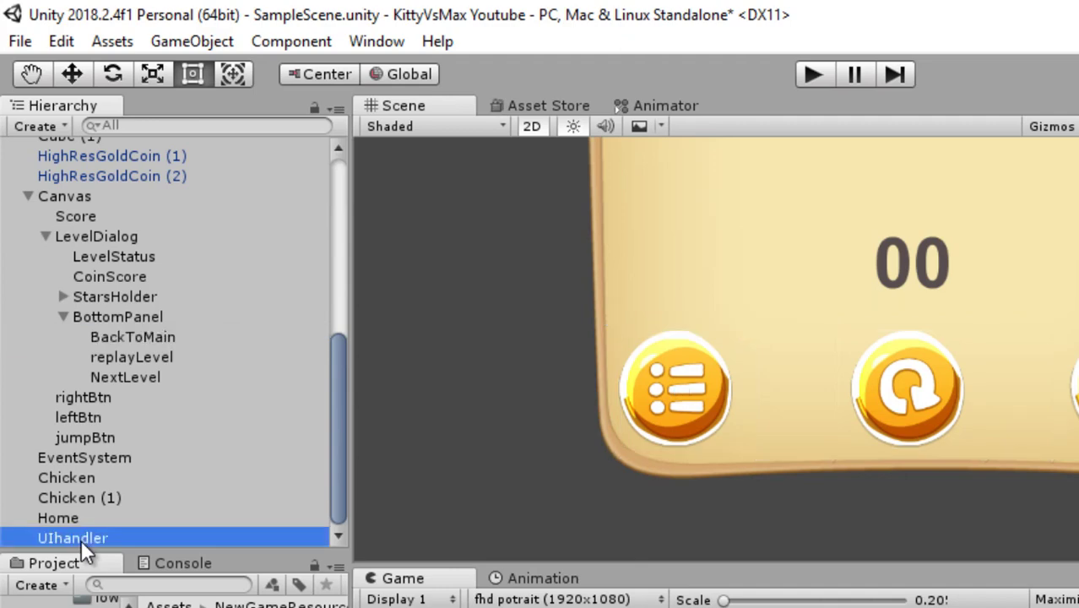
{"action": "left_click", "coordinate": [114, 336]}
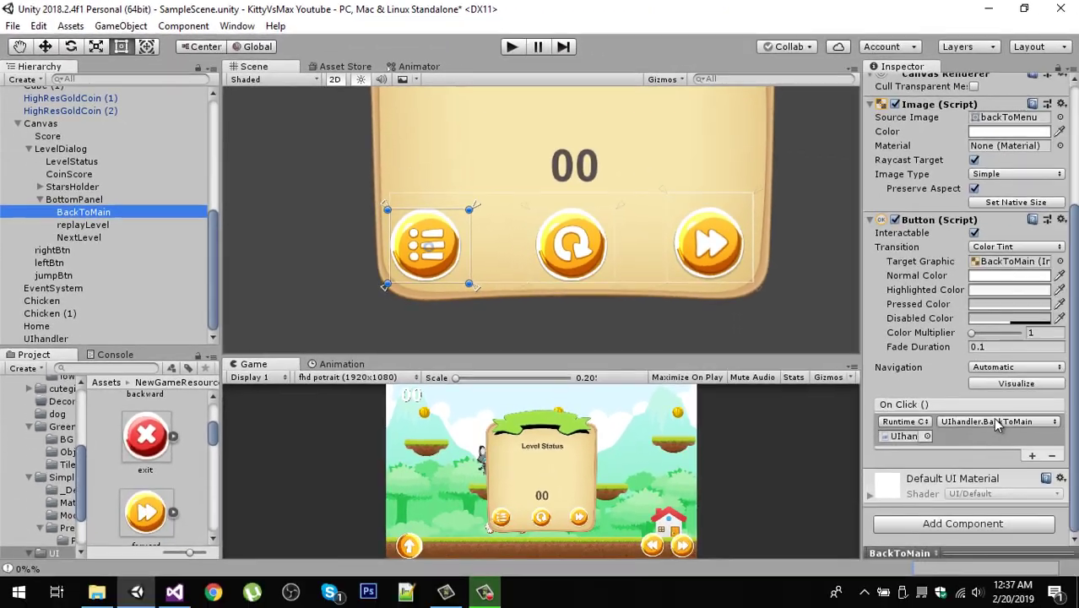
{"action": "left_click", "coordinate": [996, 420]}
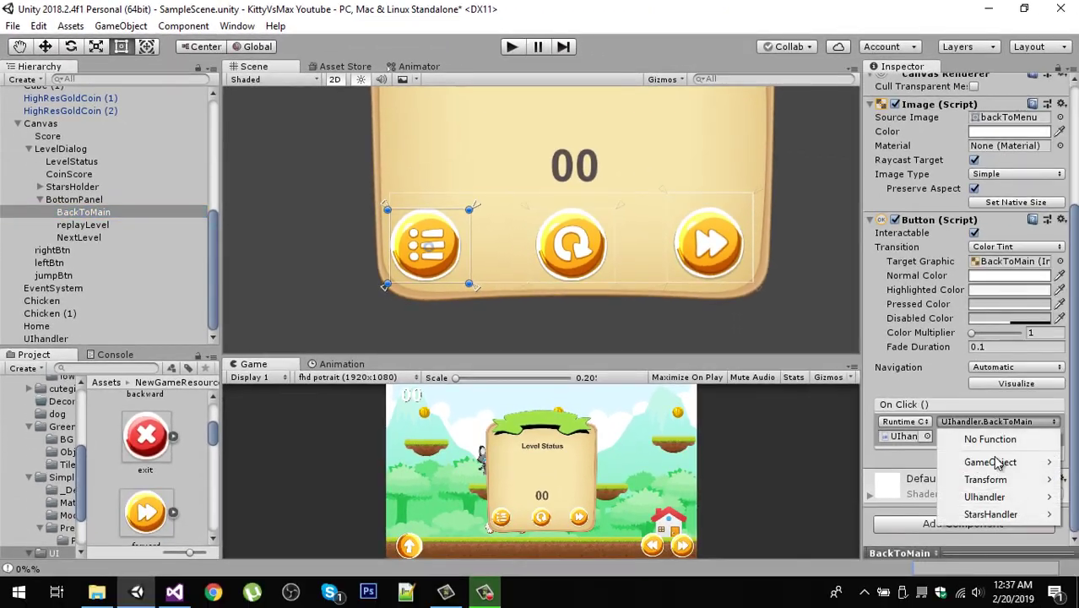
{"action": "mouse_move", "coordinate": [1005, 522]}
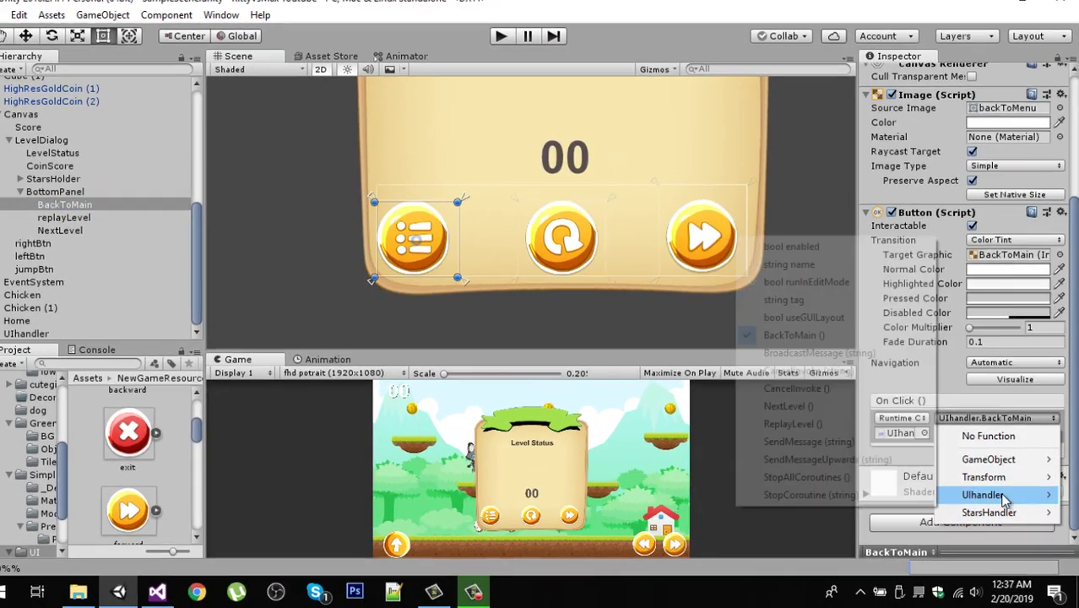
{"action": "mouse_move", "coordinate": [992, 498]}
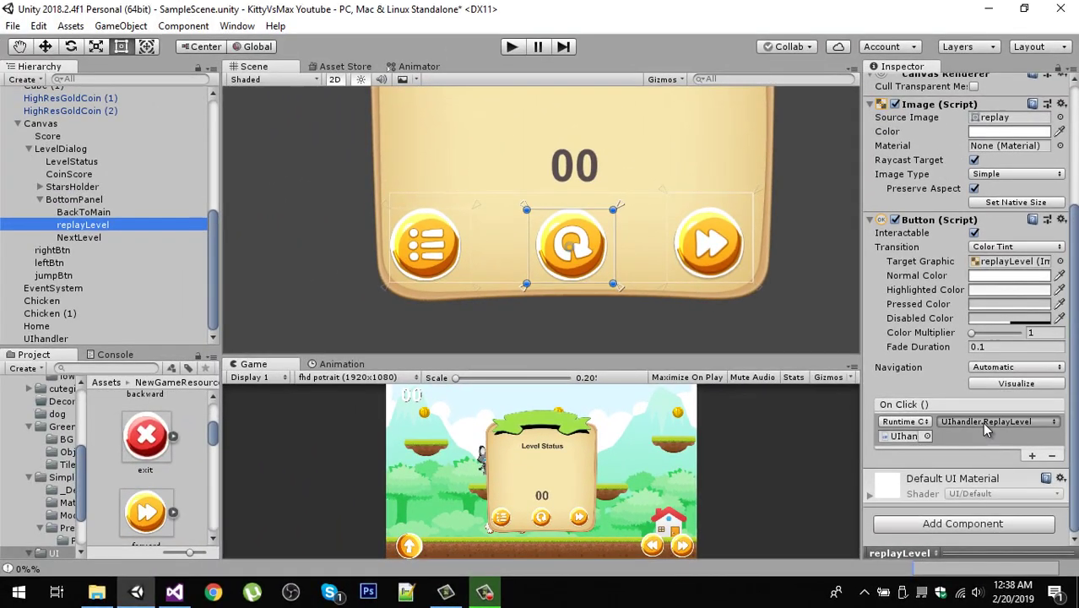
Step: Check the replay button's UIhandler function list unchanged, then select the NextLevel button
{"action": "left_click", "coordinate": [986, 430]}
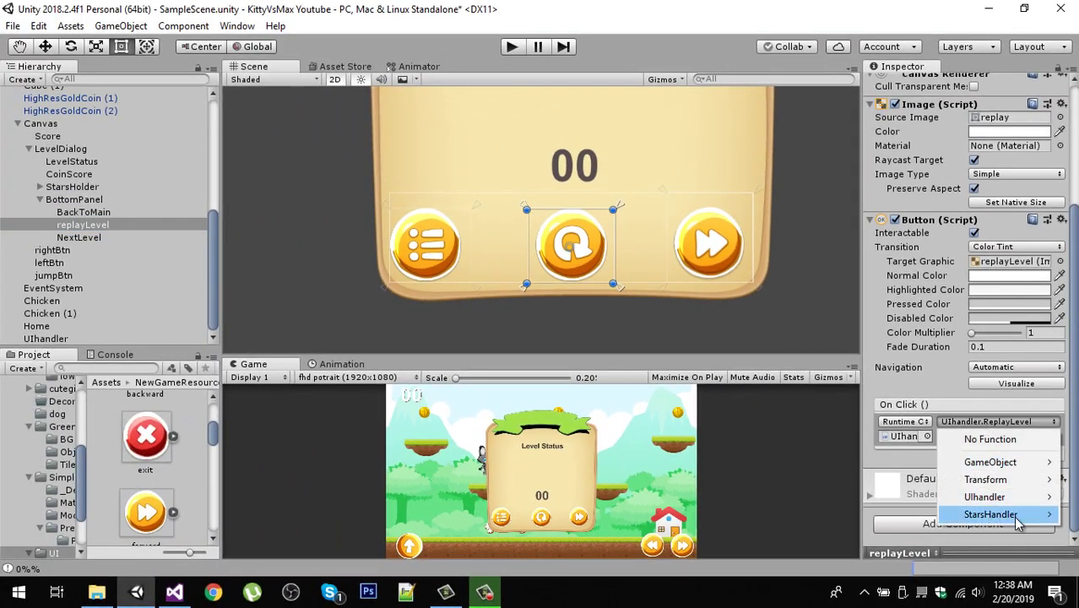
{"action": "mouse_move", "coordinate": [1012, 499]}
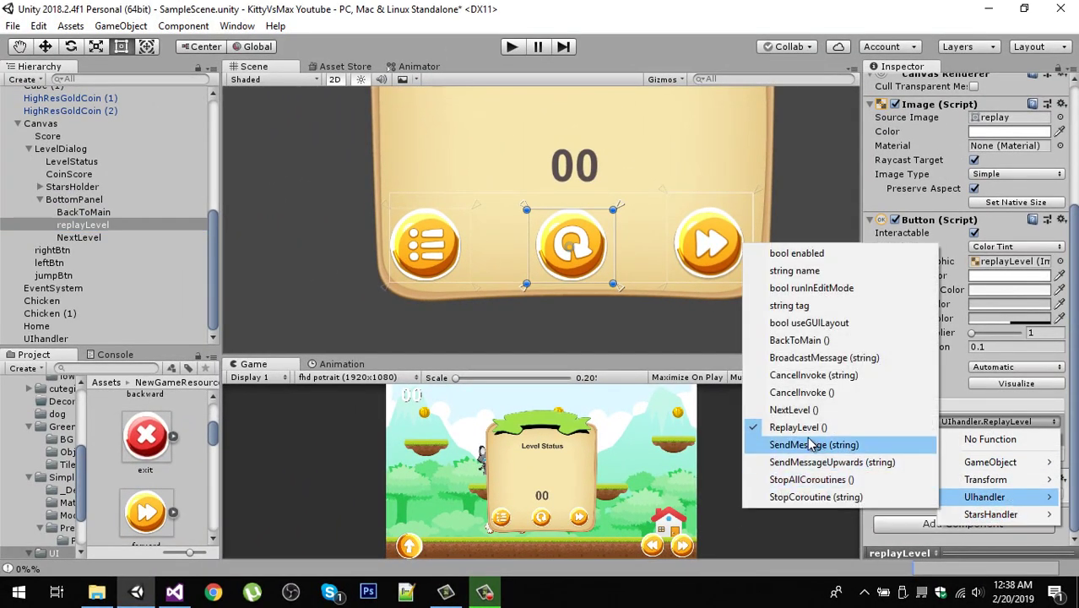
{"action": "left_click", "coordinate": [93, 244]}
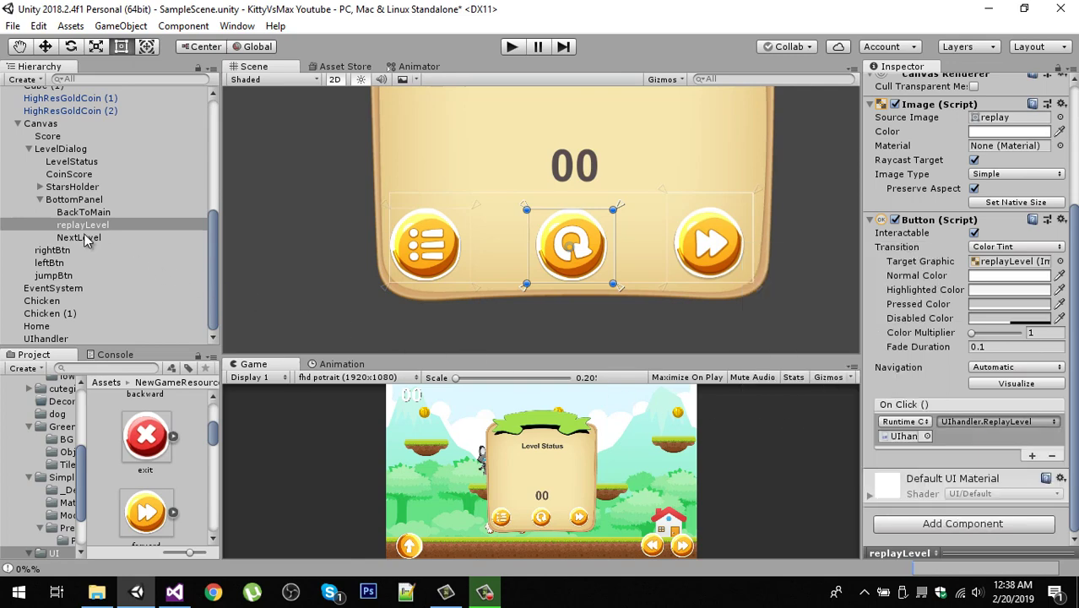
{"action": "left_click", "coordinate": [90, 239]}
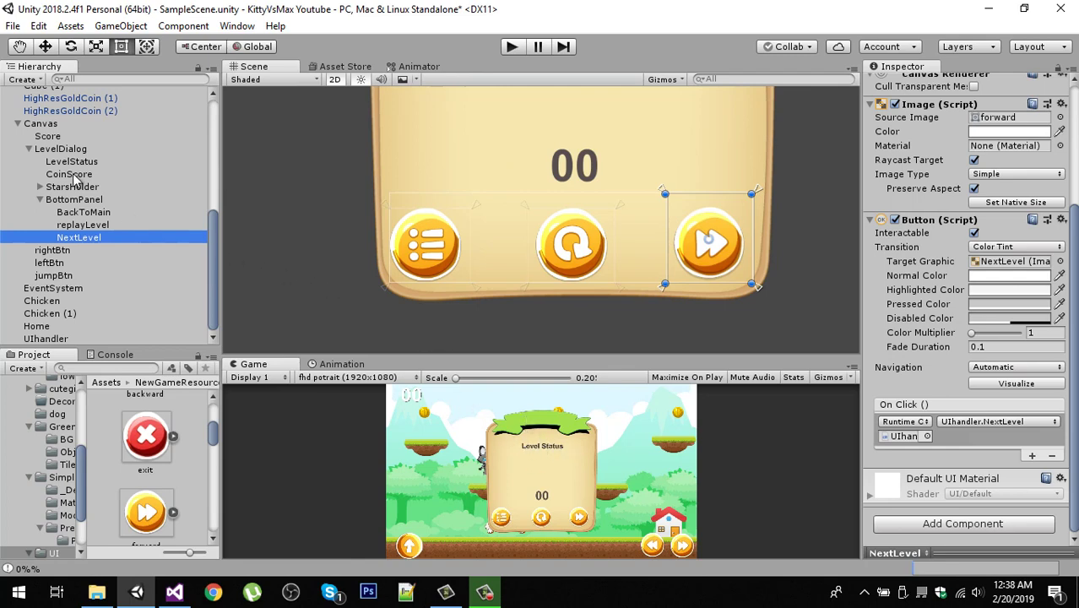
Step: Select LevelDialog, enlarge the Animation timeline and preview frame 0 at scale 0.1
{"action": "left_click", "coordinate": [63, 151]}
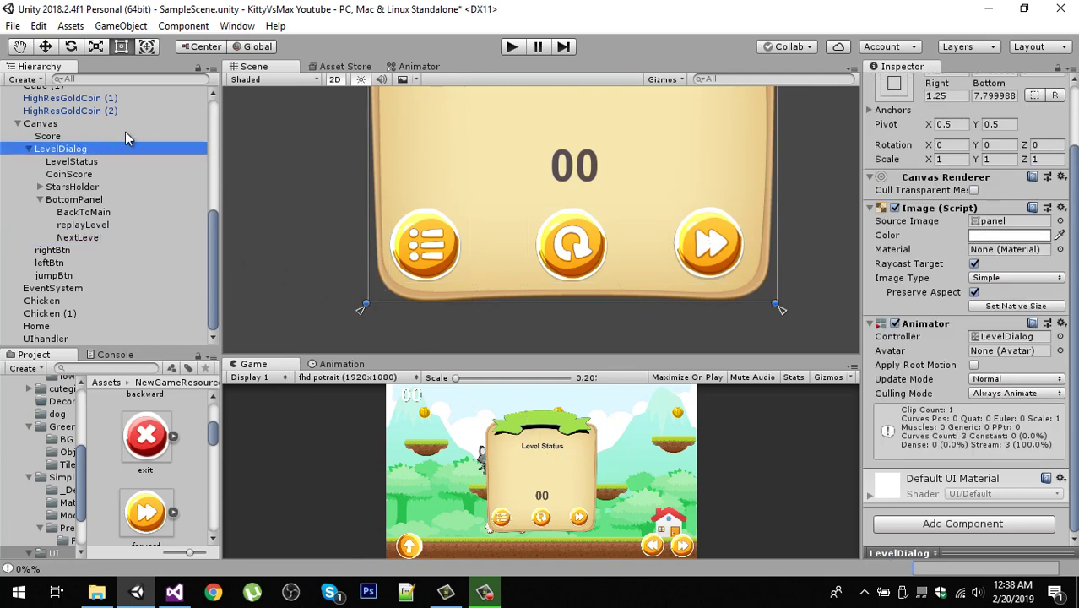
{"action": "left_click", "coordinate": [341, 364]}
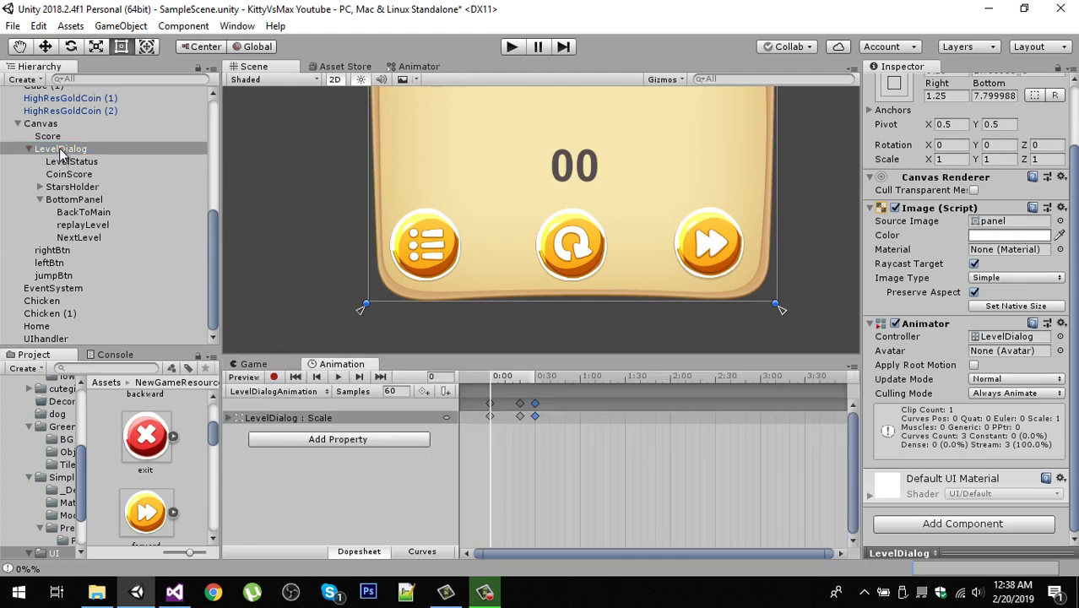
{"action": "left_click", "coordinate": [62, 152]}
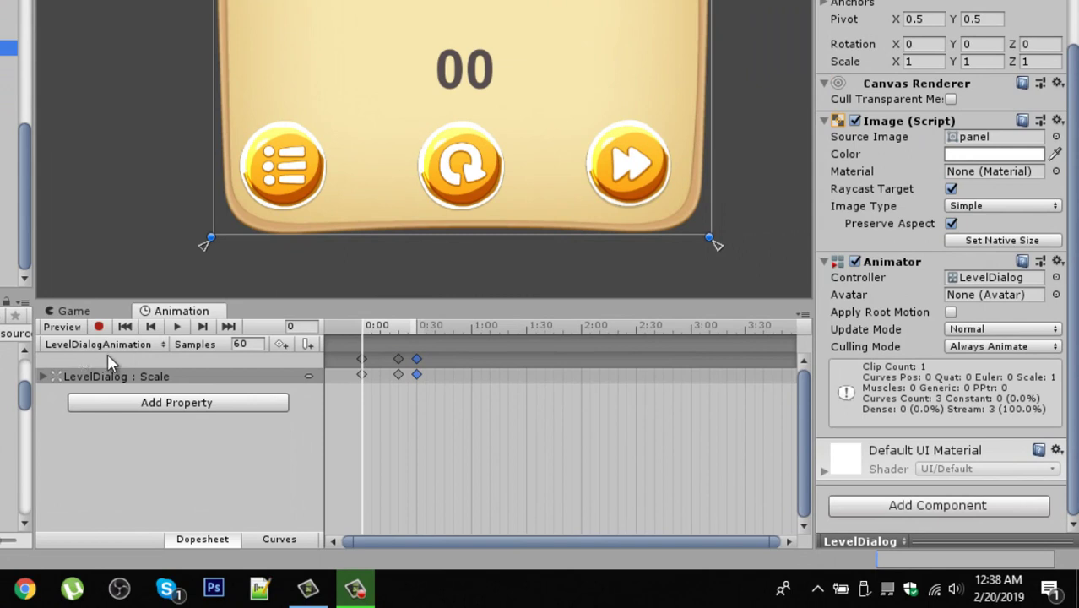
{"action": "left_click_drag", "start_coordinate": [304, 300], "coordinate": [304, 180]}
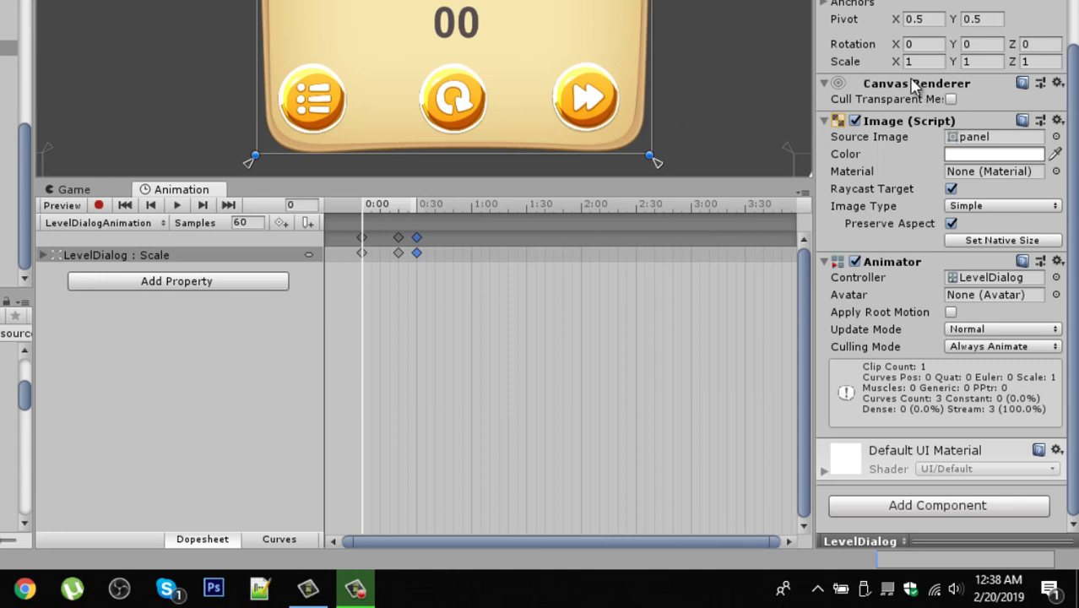
{"action": "left_click_drag", "start_coordinate": [380, 209], "coordinate": [355, 202]}
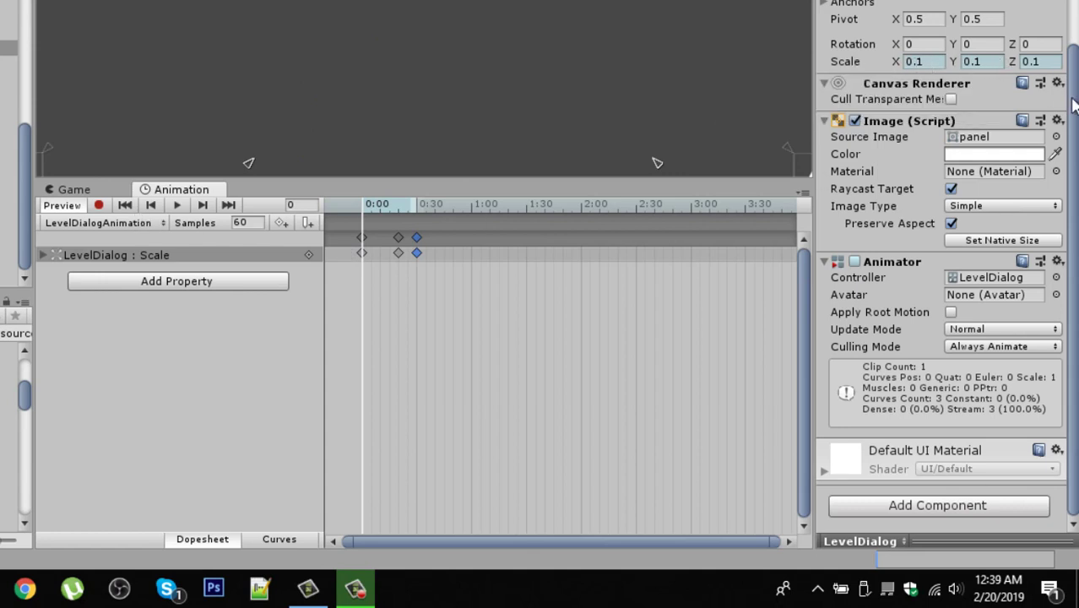
{"action": "scroll", "coordinate": [1031, 164], "scroll_direction": "up", "scroll_amount": 3}
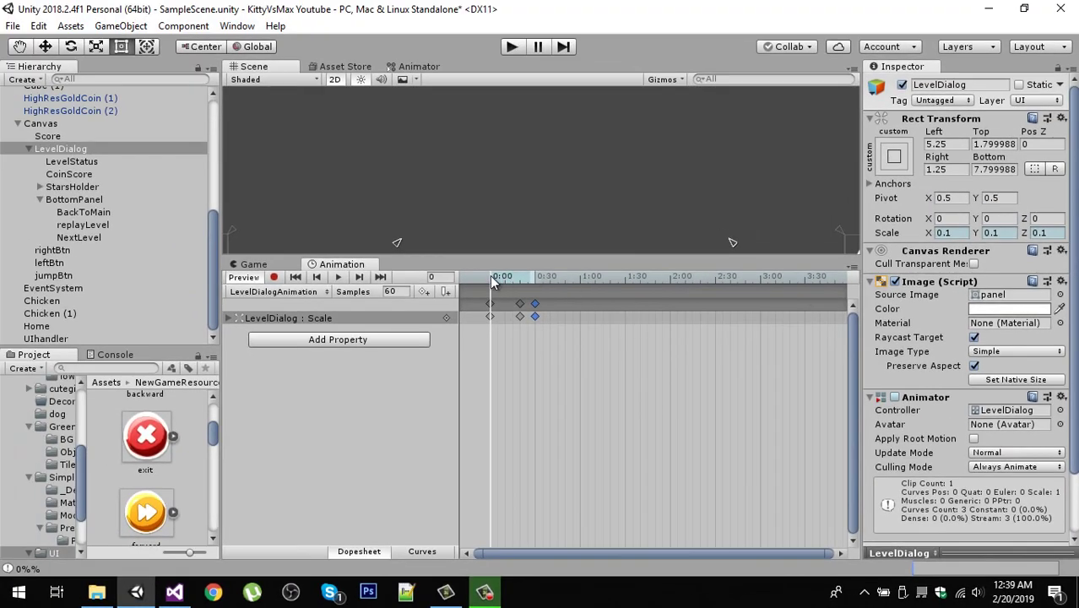
Step: Scrub the pop animation to frame 20's 1.1 overshoot, then frames 28–30 settling to scale 1
{"action": "left_click_drag", "start_coordinate": [492, 277], "coordinate": [521, 285]}
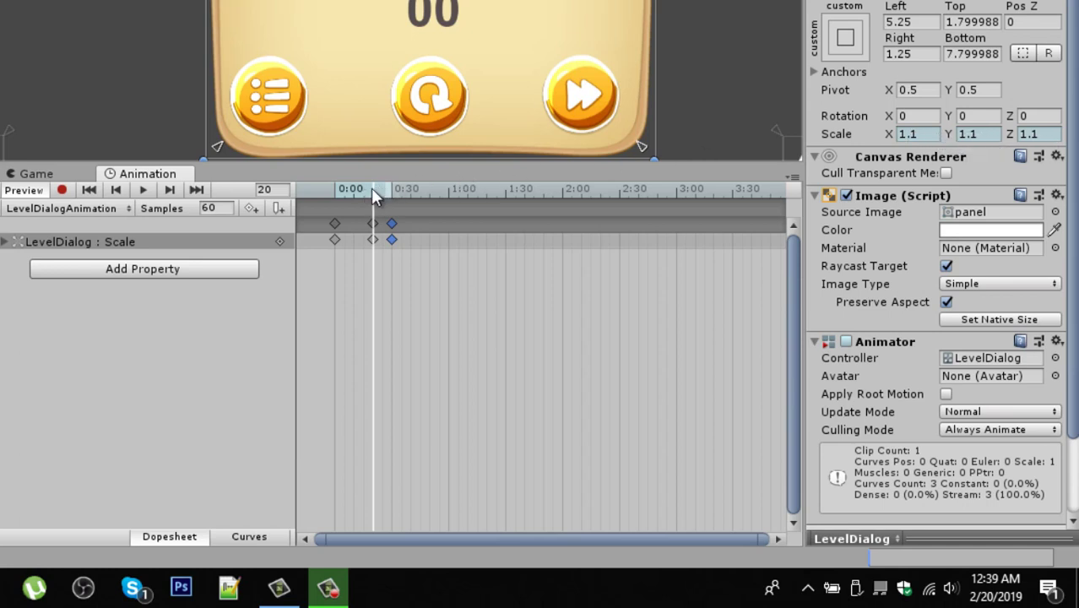
{"action": "left_click_drag", "start_coordinate": [370, 193], "coordinate": [389, 196]}
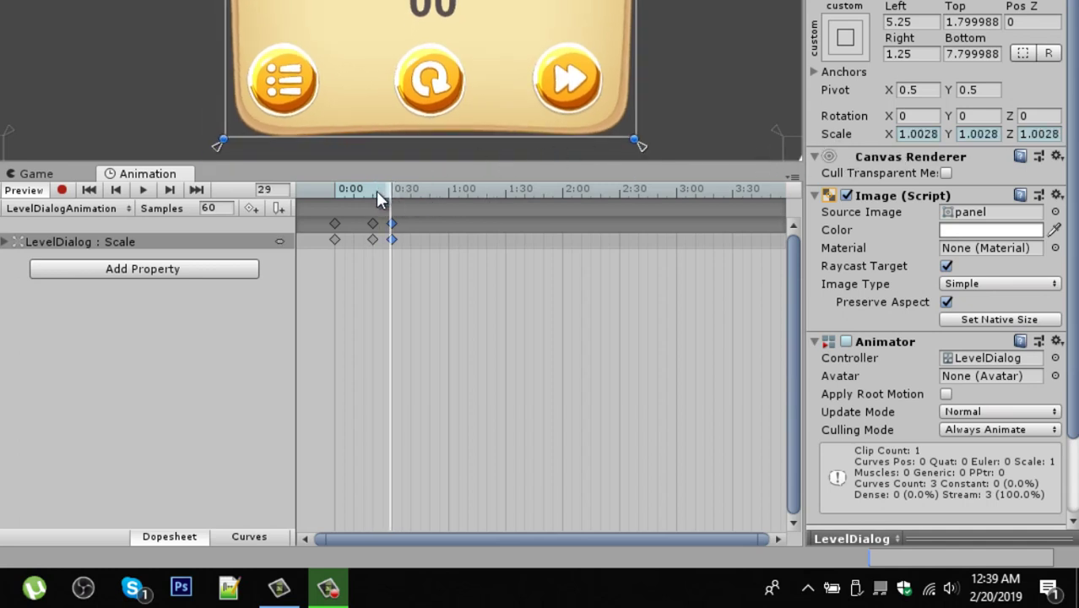
{"action": "left_click_drag", "start_coordinate": [387, 197], "coordinate": [391, 201]}
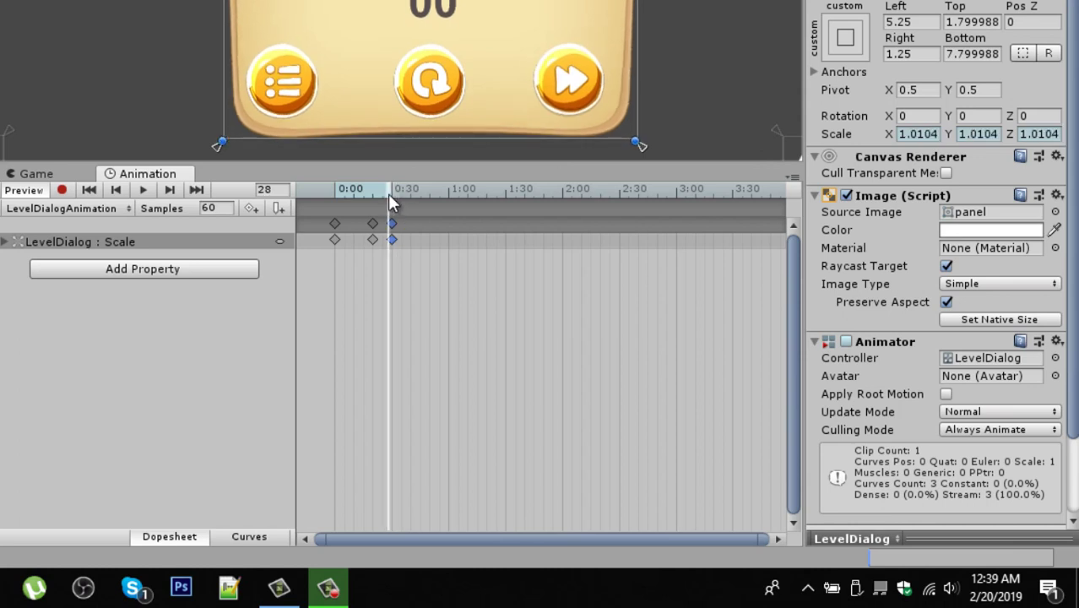
{"action": "left_click", "coordinate": [392, 194]}
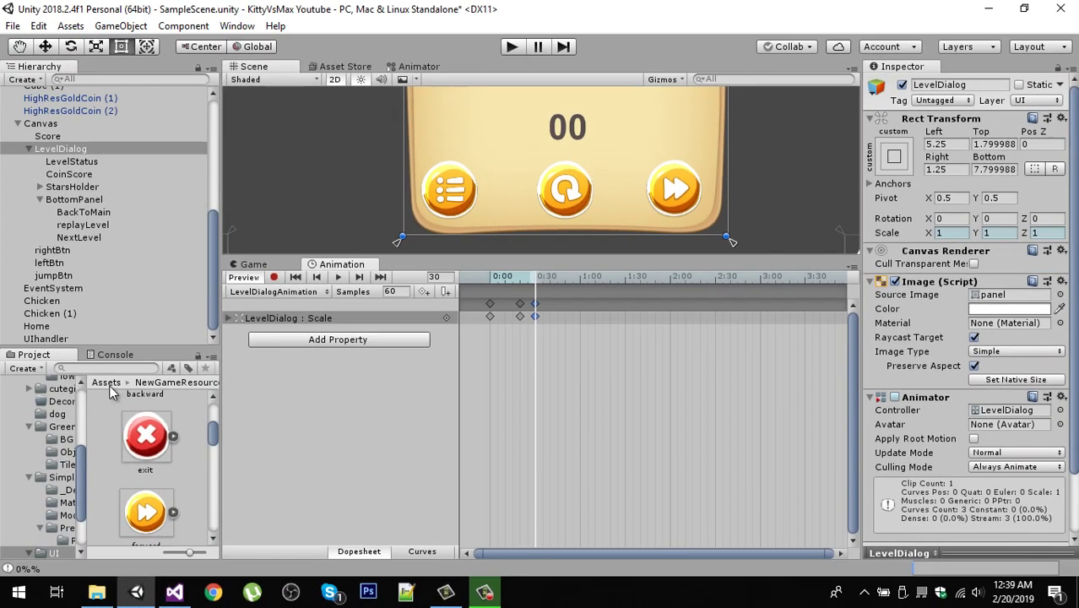
Step: Open the LevelDialogAnimation clip from Assets > Animations, shown in list view
{"action": "left_click", "coordinate": [108, 384]}
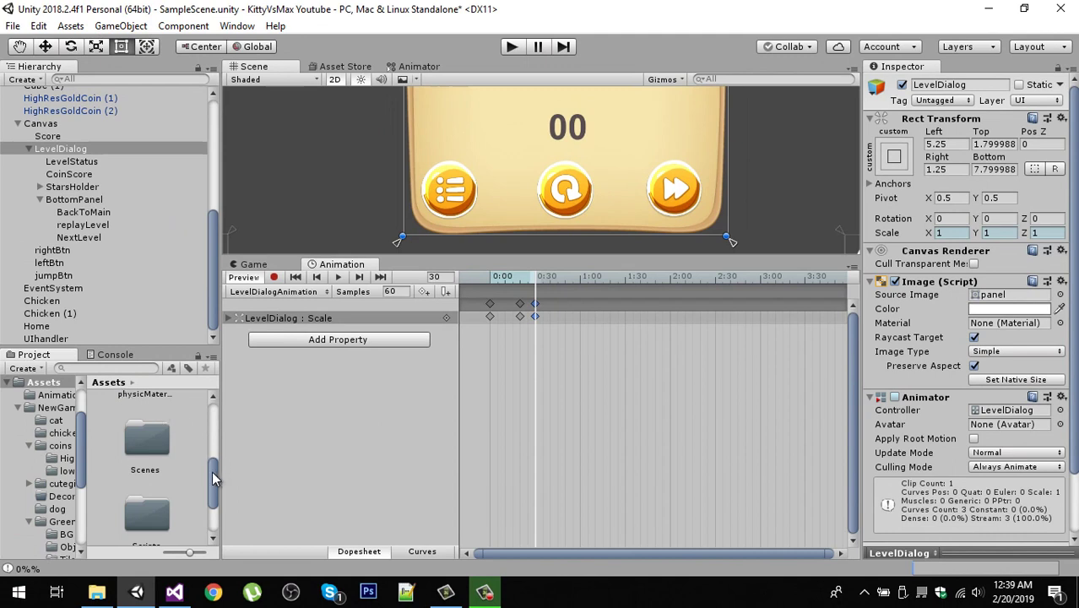
{"action": "double_click", "coordinate": [161, 422]}
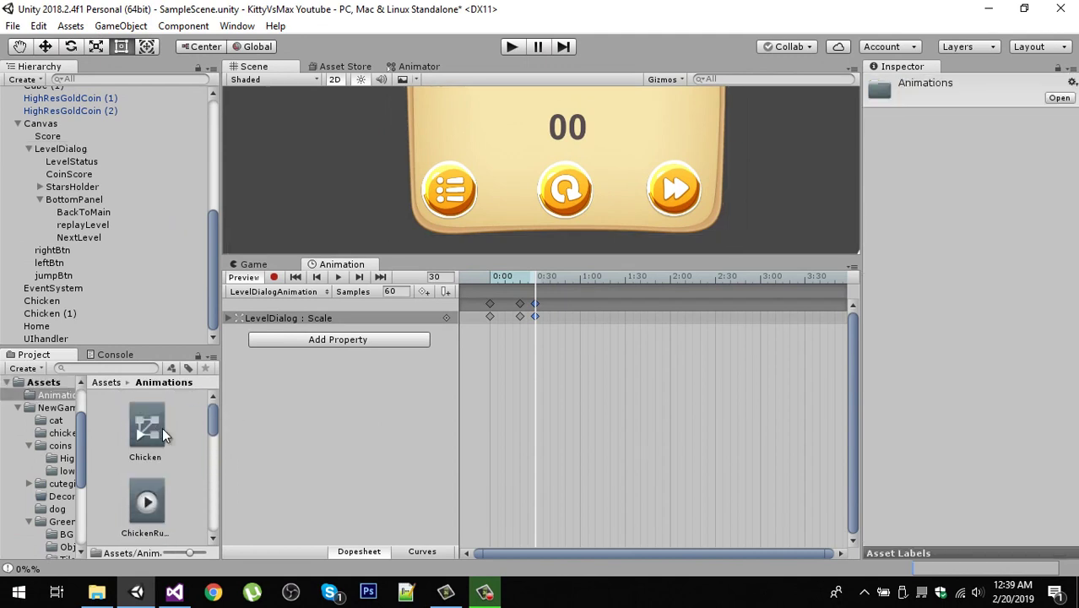
{"action": "left_click_drag", "start_coordinate": [187, 552], "coordinate": [165, 553]}
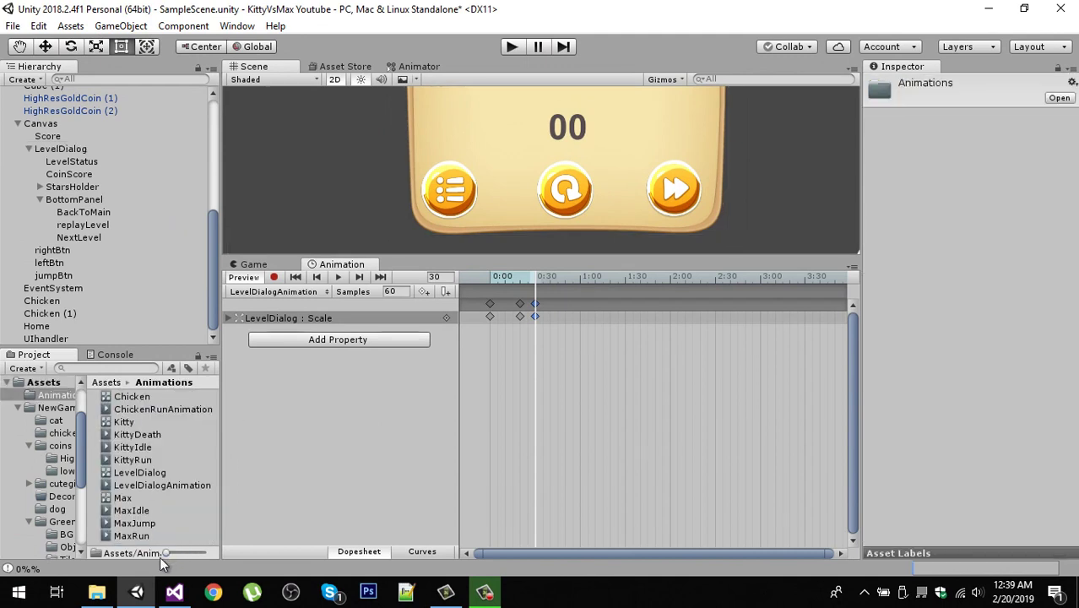
{"action": "left_click", "coordinate": [155, 485]}
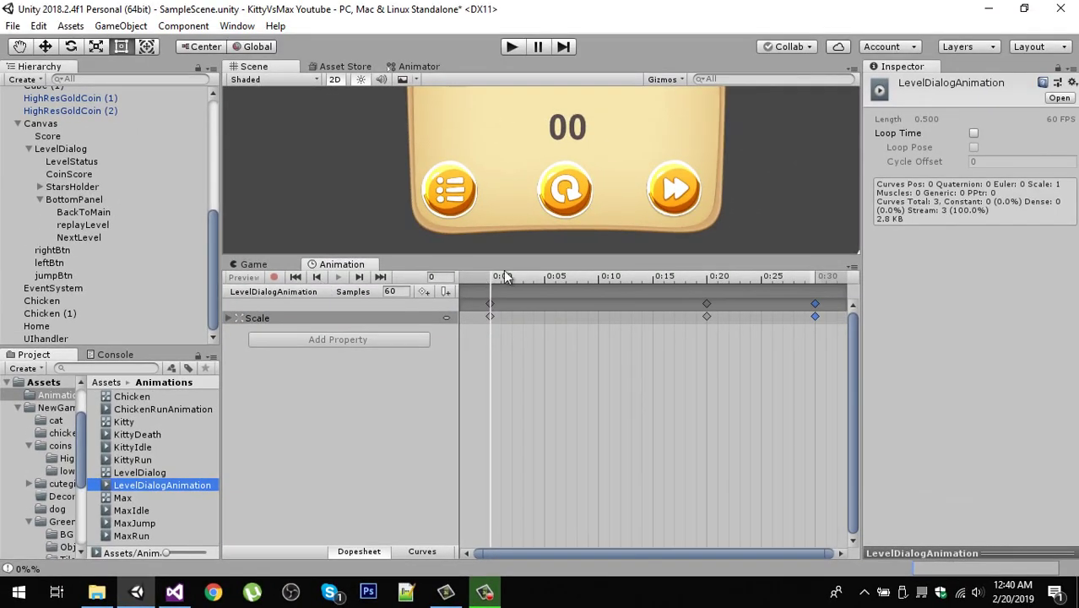
Step: Frame LevelDialog in the scene view and play its scale-in animation
{"action": "left_click_drag", "start_coordinate": [531, 257], "coordinate": [528, 352]}
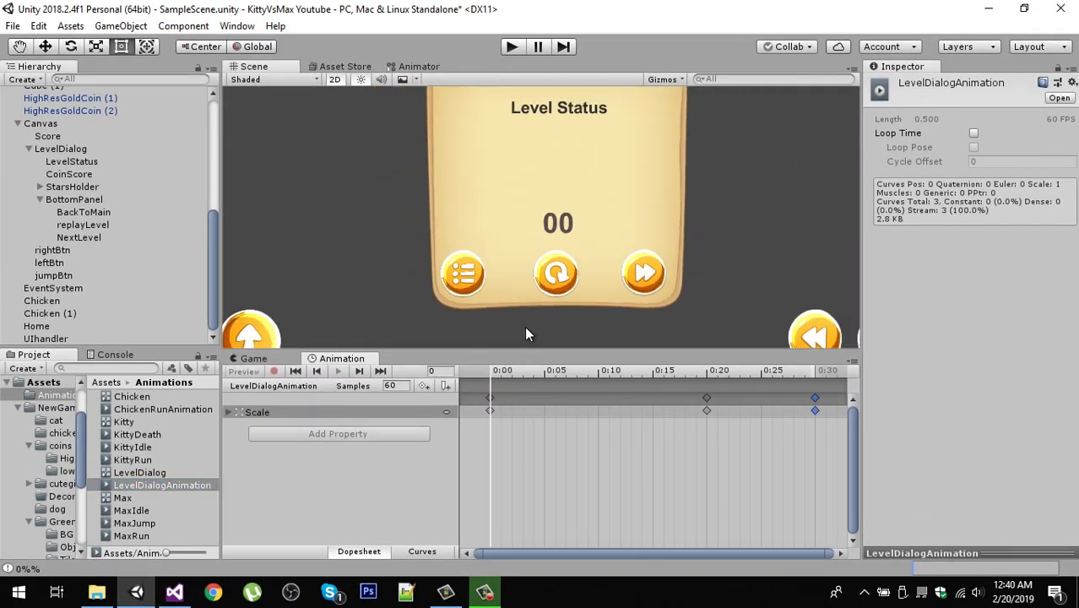
{"action": "left_click", "coordinate": [60, 149]}
{"action": "key", "text": "f"}
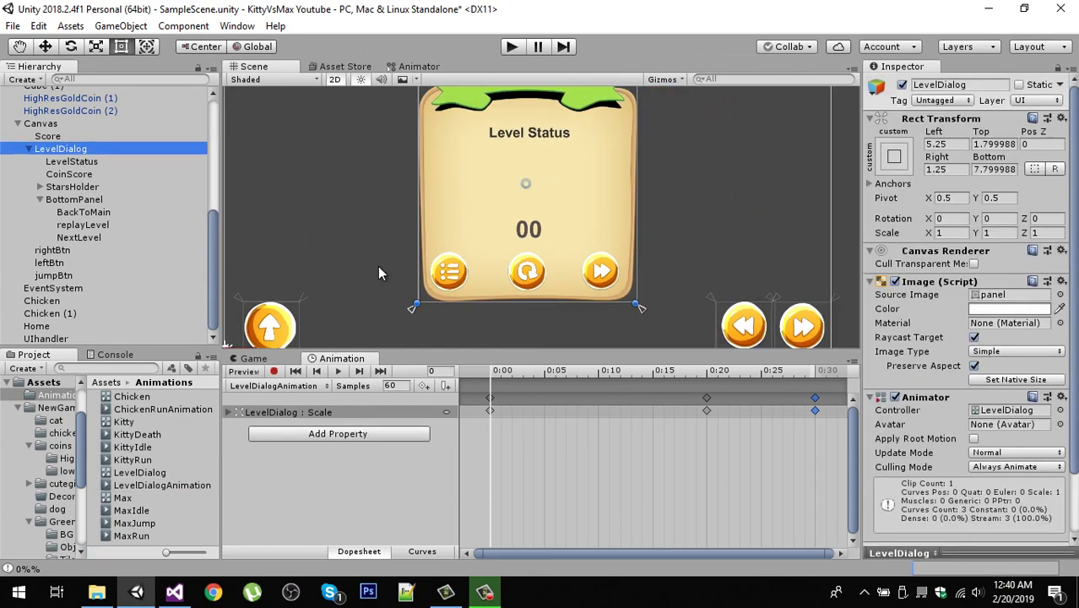
{"action": "left_click", "coordinate": [338, 372]}
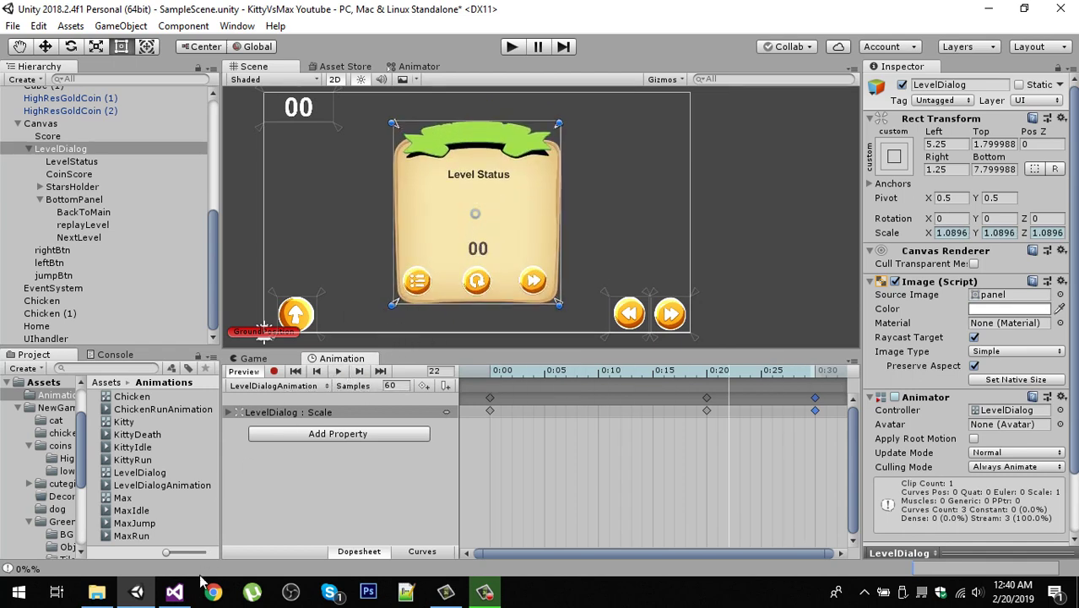
Step: Bring up the Kitty.cs script in Visual Studio
{"action": "left_click", "coordinate": [174, 591]}
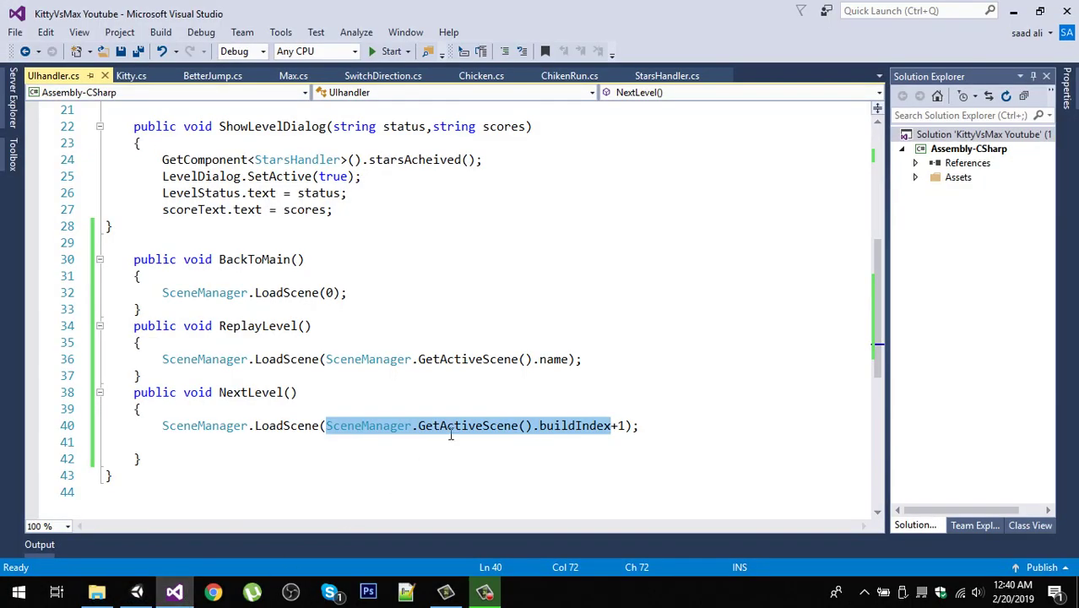
{"action": "scroll", "coordinate": [460, 398], "scroll_direction": "up", "scroll_amount": 7}
{"action": "left_click", "coordinate": [132, 77]}
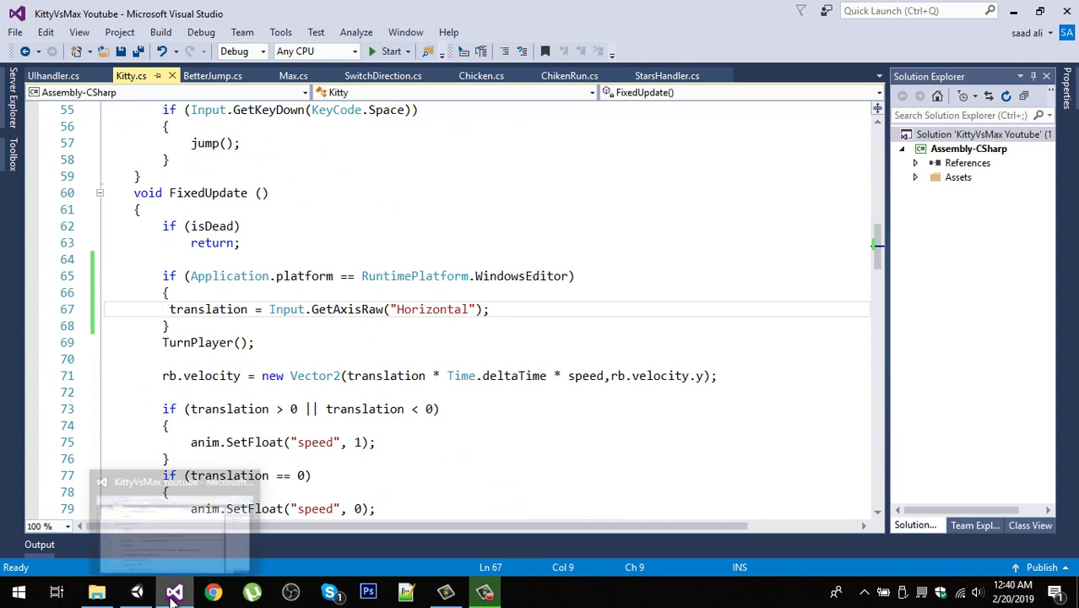
Step: Check the Level Status dialog over the level in Unity's Game view, then return to Kitty.cs
{"action": "left_click", "coordinate": [144, 596]}
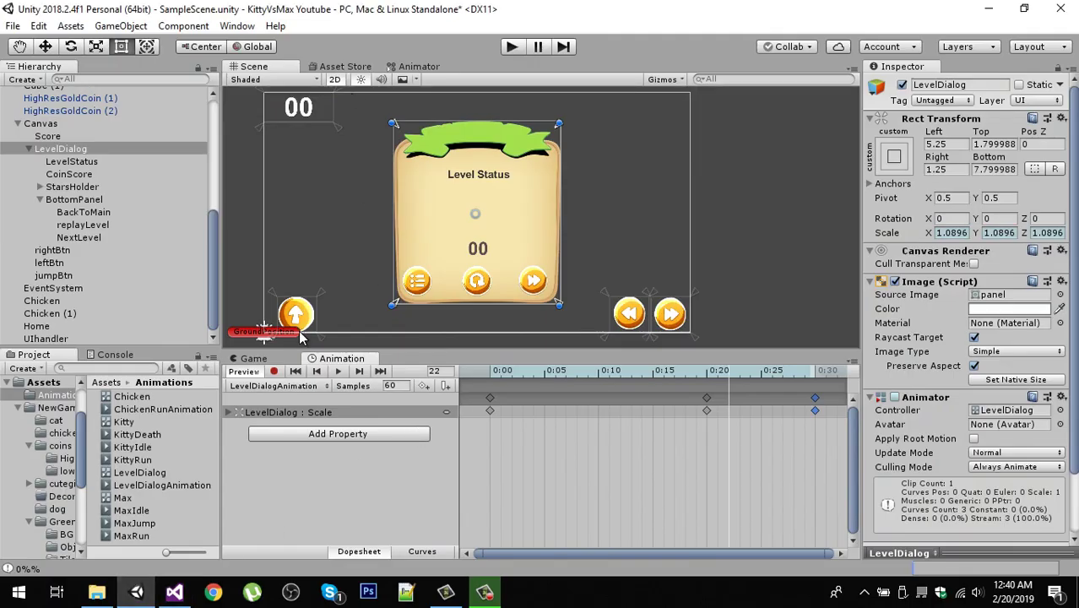
{"action": "left_click", "coordinate": [271, 362]}
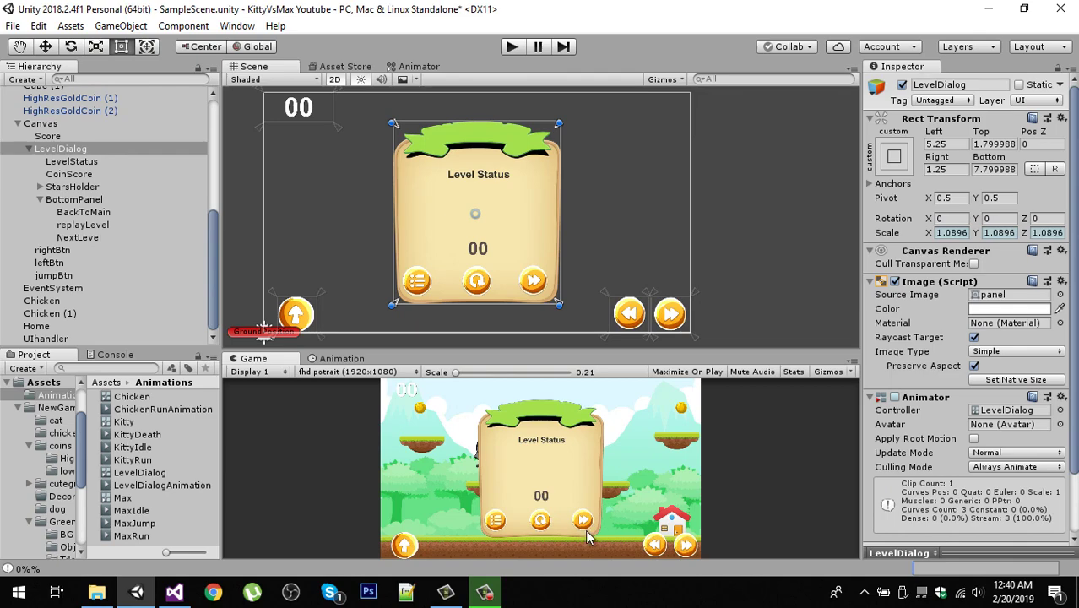
{"action": "left_click", "coordinate": [174, 592]}
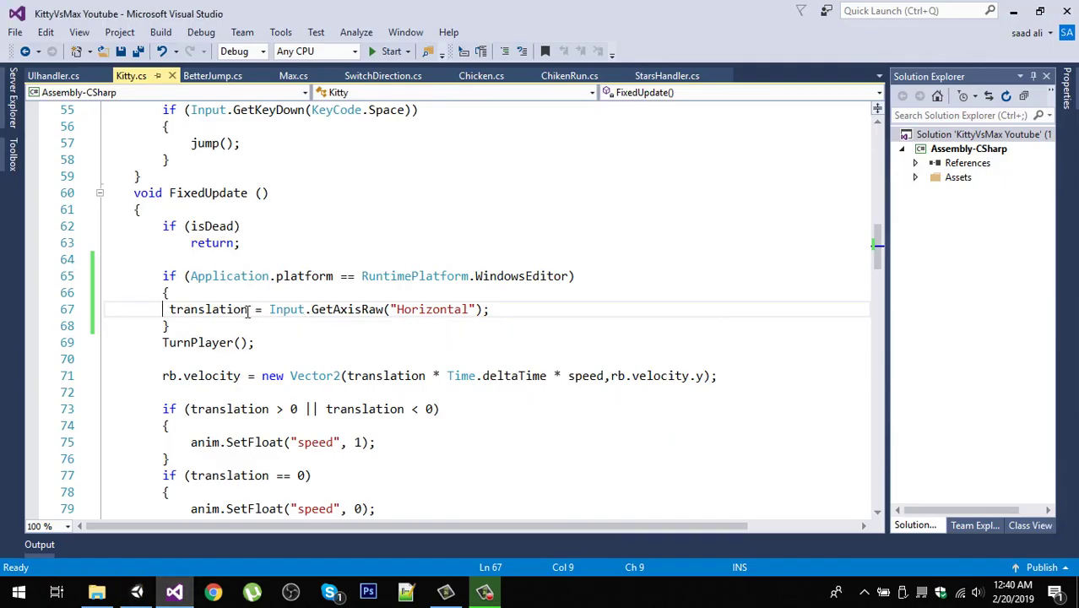
Step: Highlight the horizontal input line and the Application.platform == RuntimePlatform.WindowsEditor condition
{"action": "left_click_drag", "start_coordinate": [164, 309], "coordinate": [486, 318]}
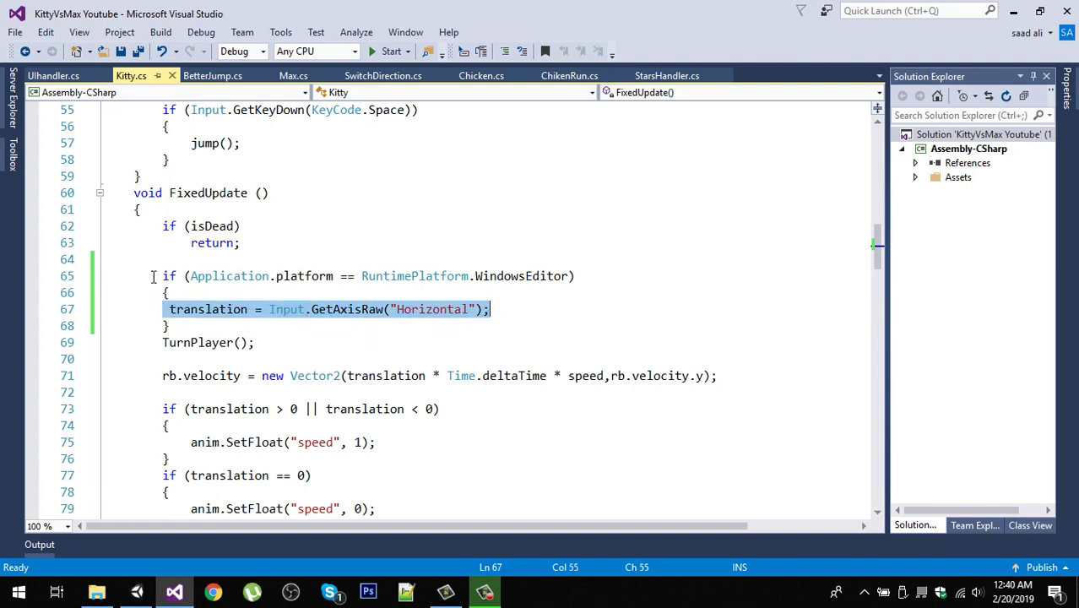
{"action": "left_click_drag", "start_coordinate": [152, 276], "coordinate": [173, 327]}
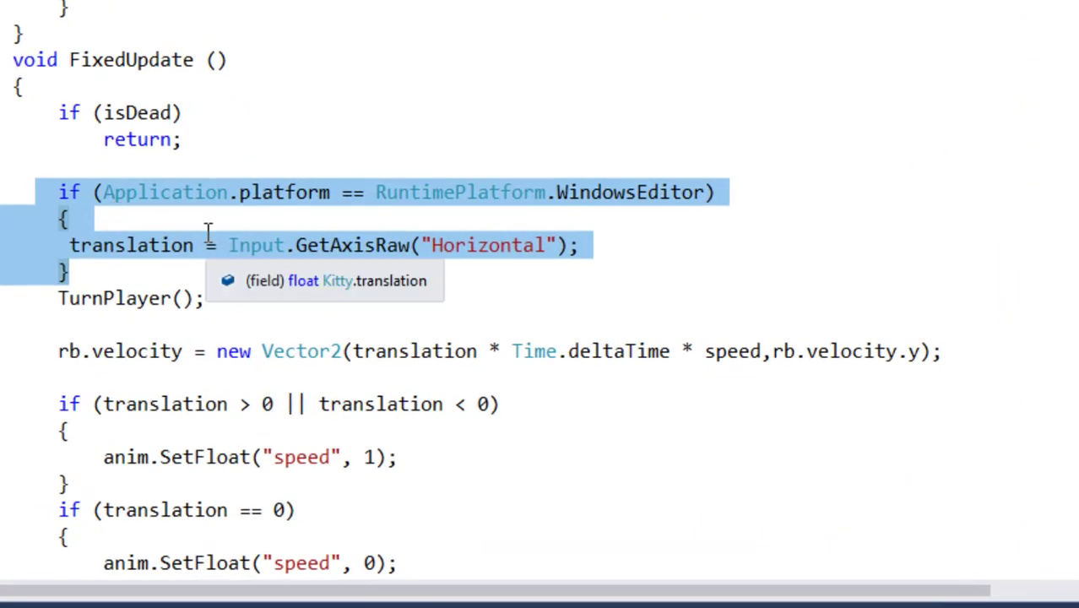
{"action": "left_click", "coordinate": [205, 241]}
{"action": "left_click", "coordinate": [103, 193]}
{"action": "left_click_drag", "start_coordinate": [103, 192], "coordinate": [703, 195]}
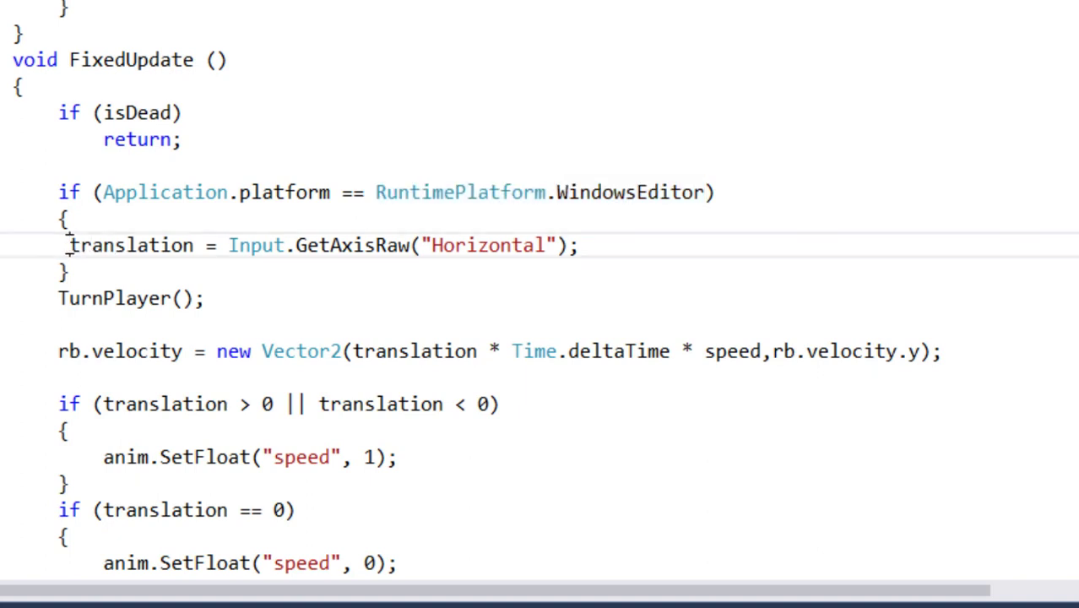
Step: Highlight the translation assignment inside the if block, then go back to the Unity editor
{"action": "left_click_drag", "start_coordinate": [69, 245], "coordinate": [597, 245]}
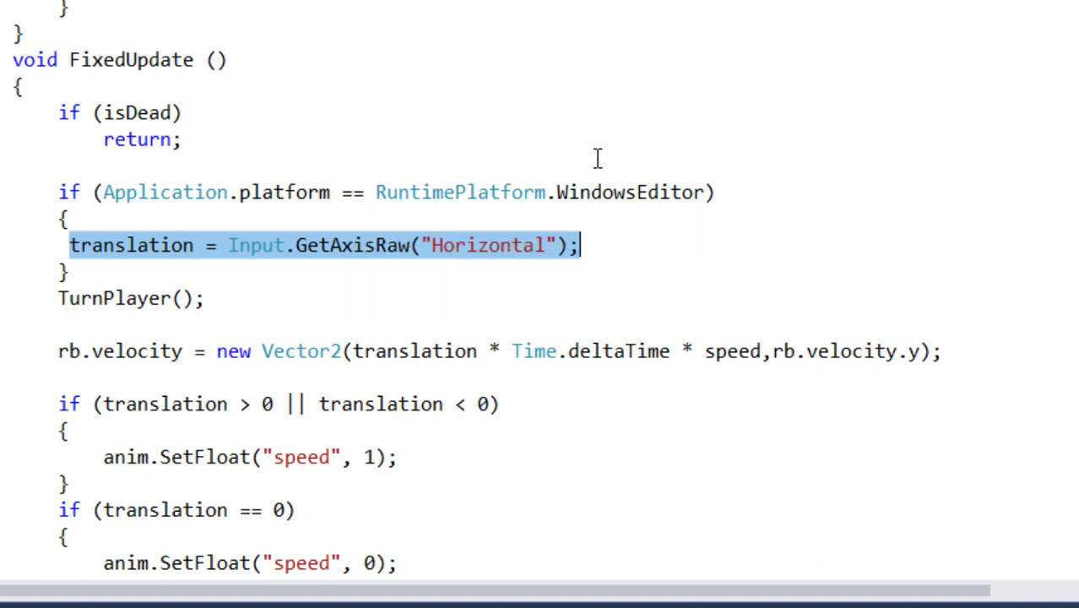
{"action": "left_click_drag", "start_coordinate": [53, 192], "coordinate": [121, 223]}
{"action": "left_click_drag", "start_coordinate": [66, 245], "coordinate": [463, 265]}
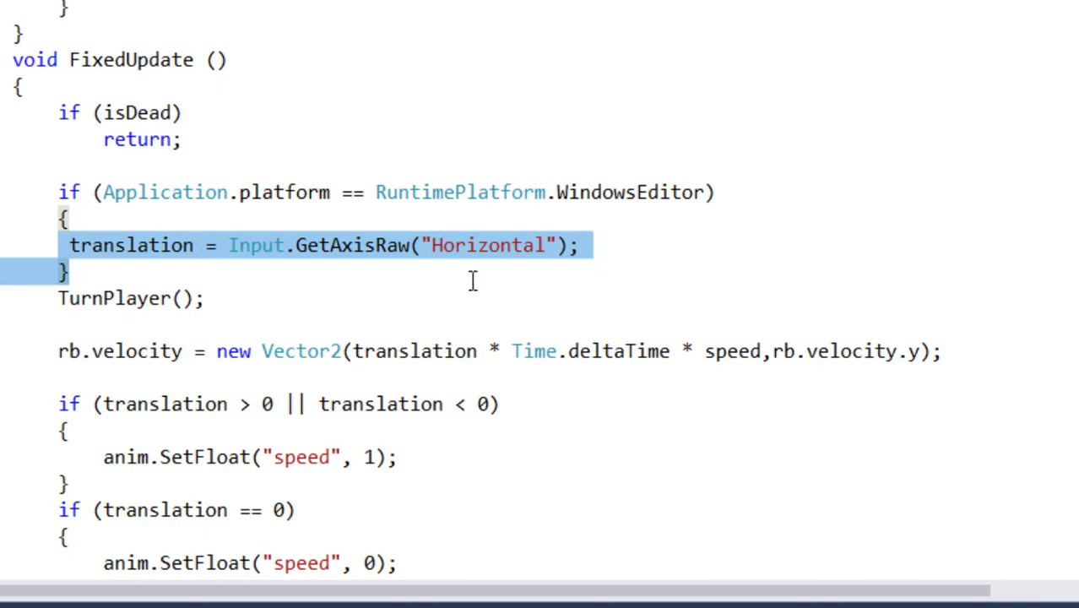
{"action": "scroll", "coordinate": [471, 283], "scroll_direction": "down", "scroll_amount": 2}
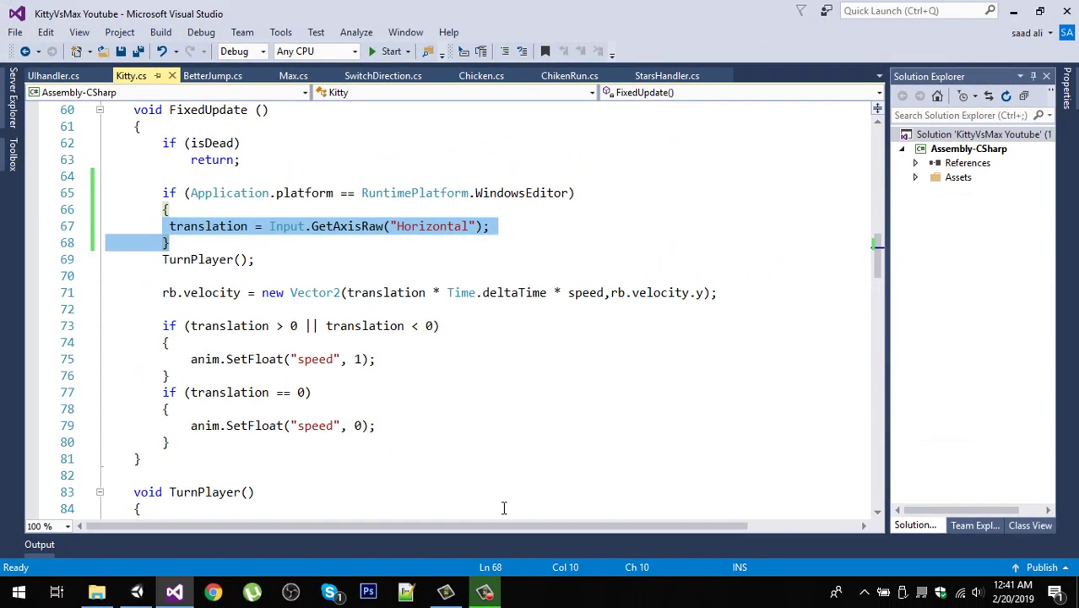
{"action": "left_click", "coordinate": [136, 591]}
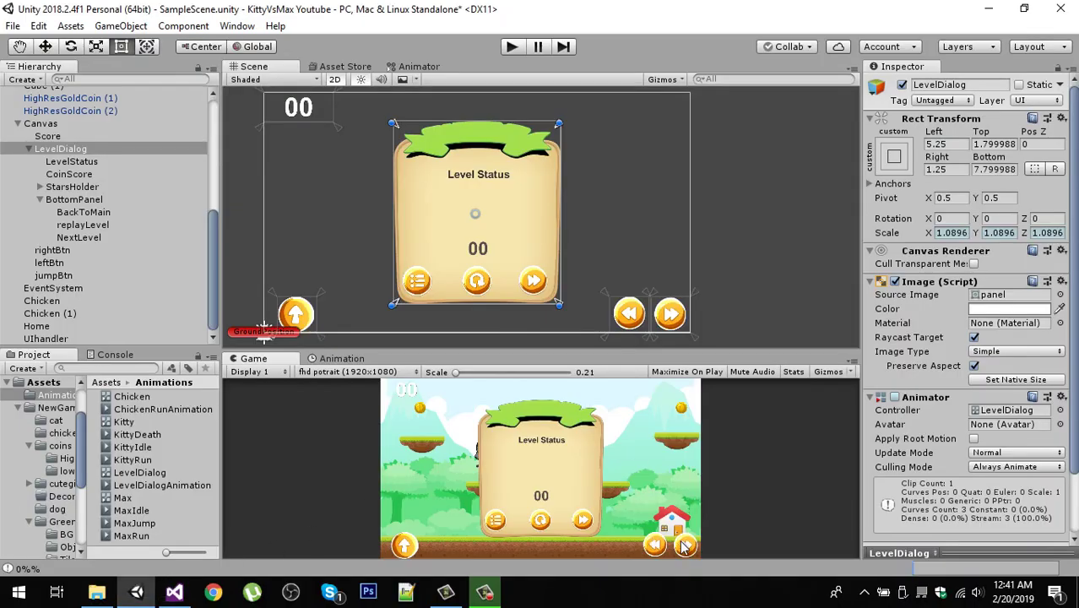